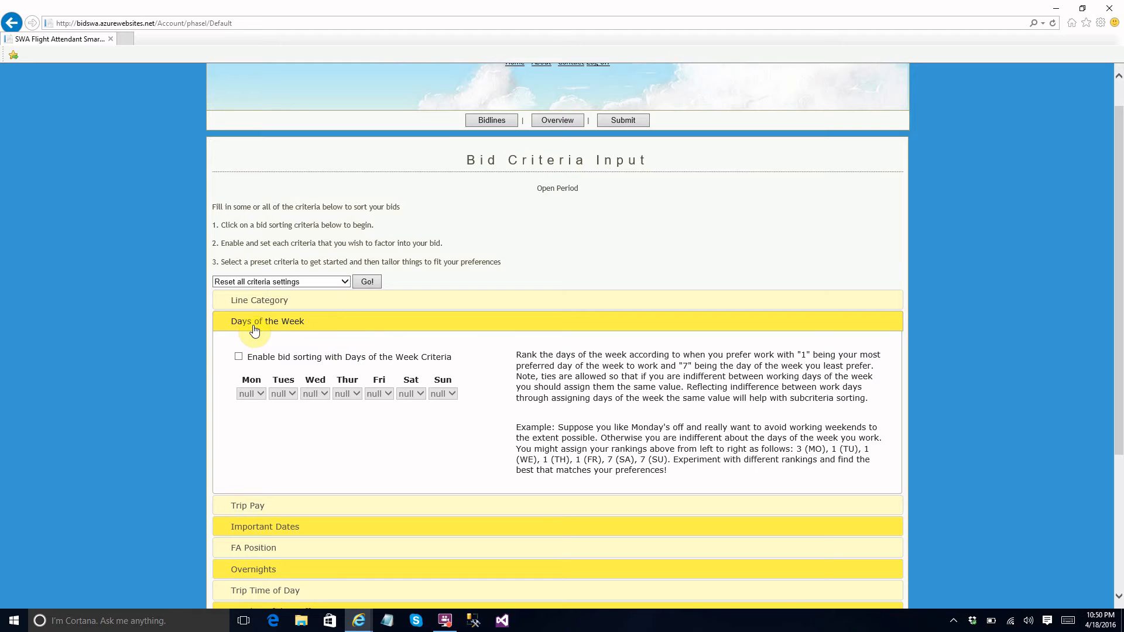
Look through the Days of the Week, Important Dates and Got Vacation? criteria sections.
{"action": "left_click", "coordinate": [251, 326]}
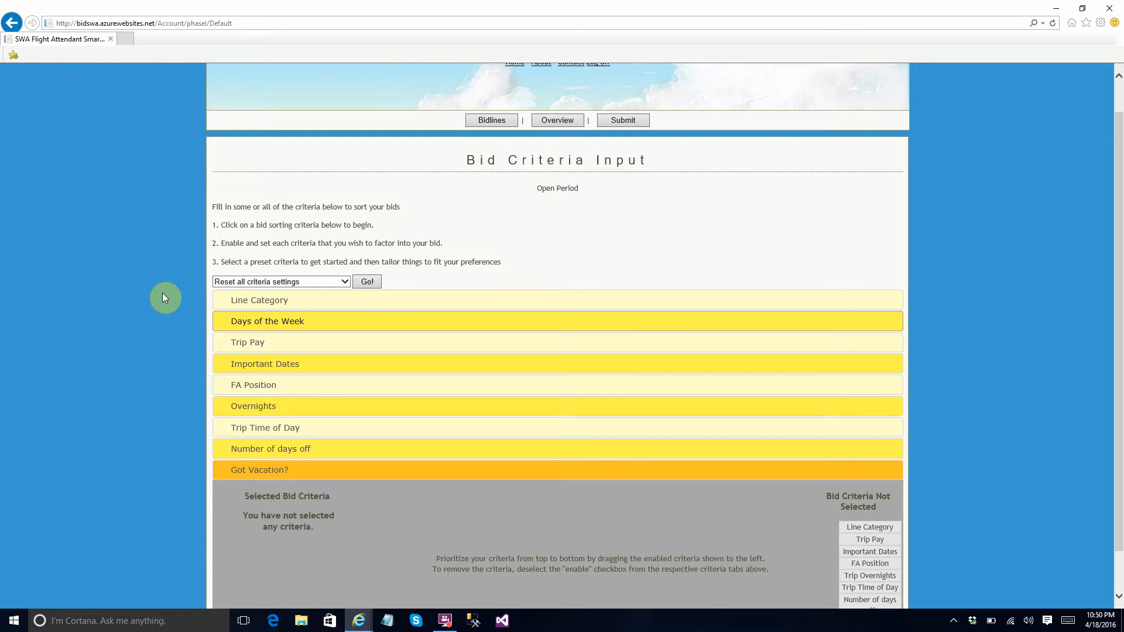
{"action": "key", "text": "Down"}
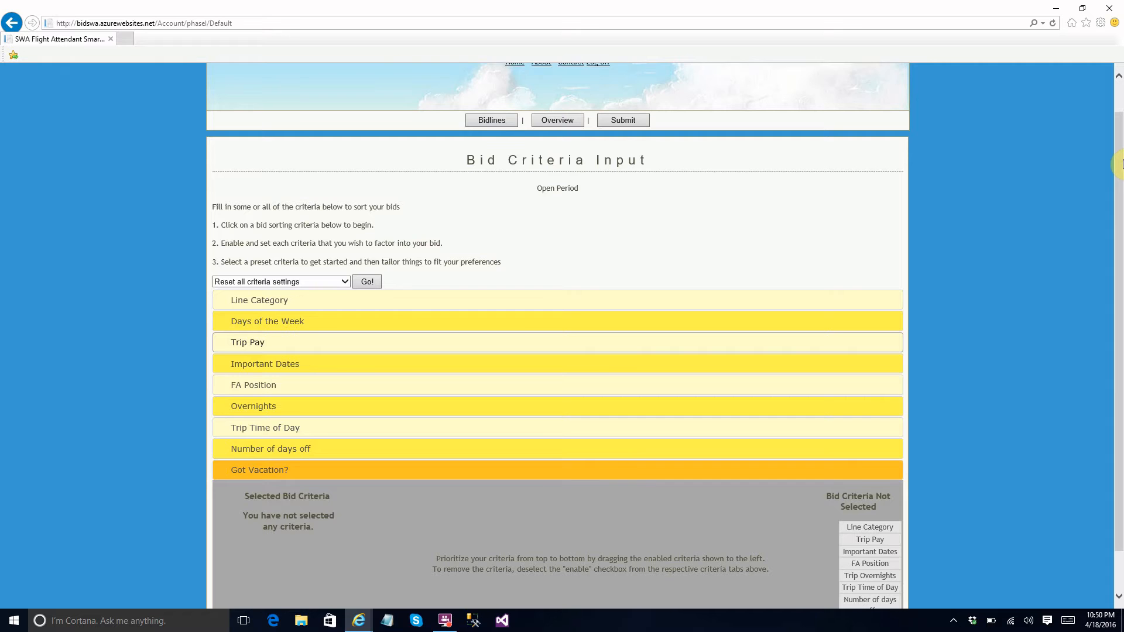
{"action": "left_click_drag", "start_coordinate": [1116, 175], "coordinate": [1115, 133]}
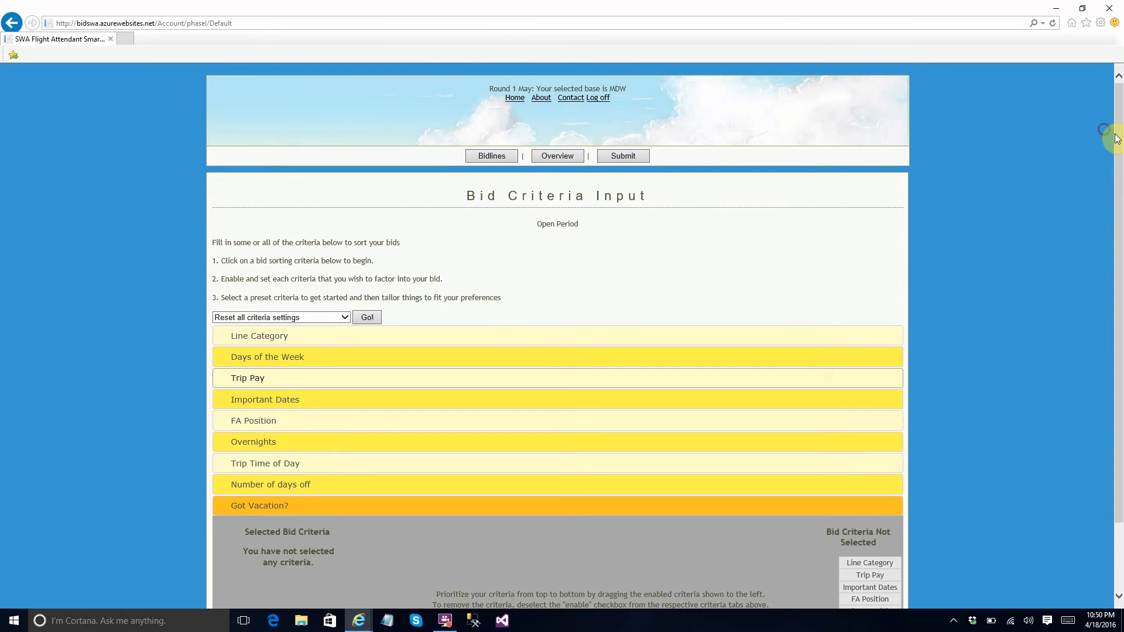
{"action": "left_click", "coordinate": [266, 399]}
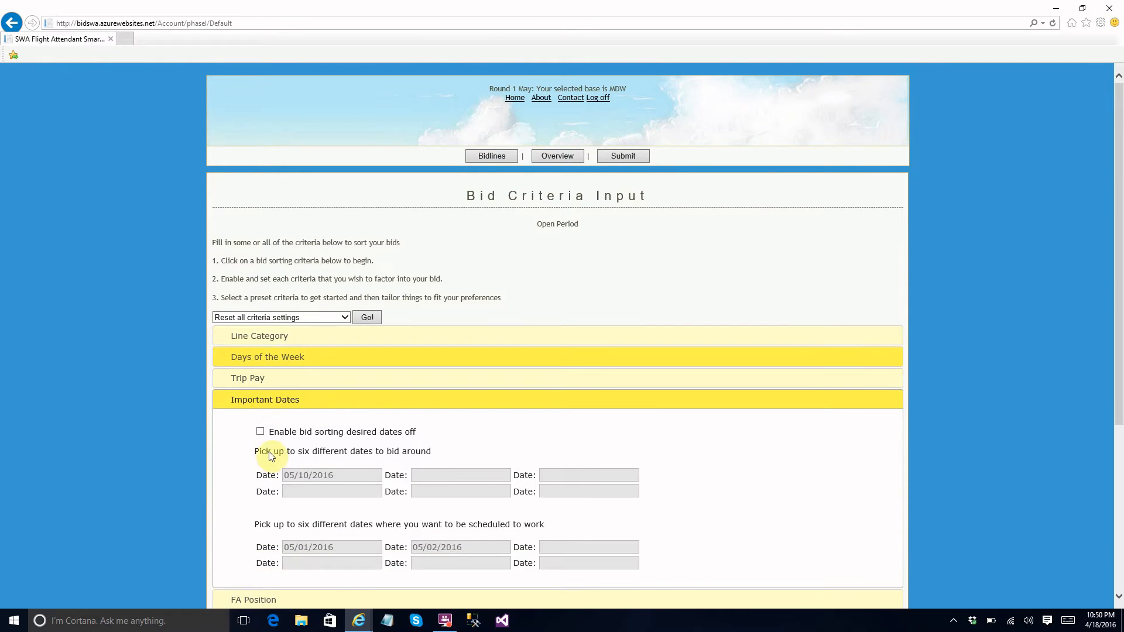
{"action": "left_click", "coordinate": [231, 398]}
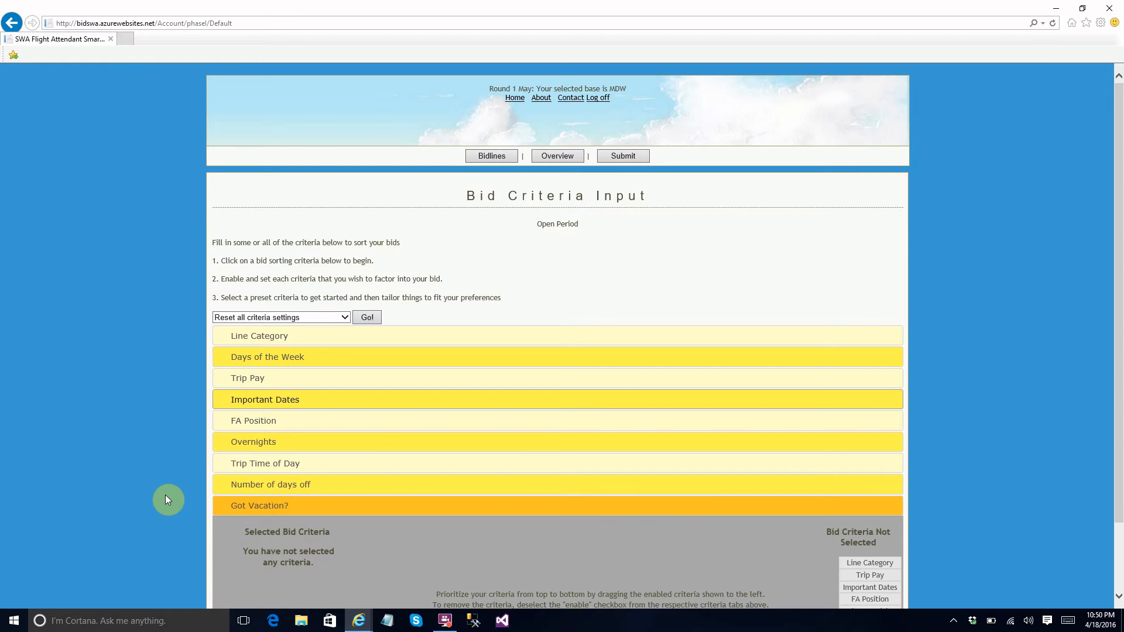
{"action": "left_click", "coordinate": [223, 507]}
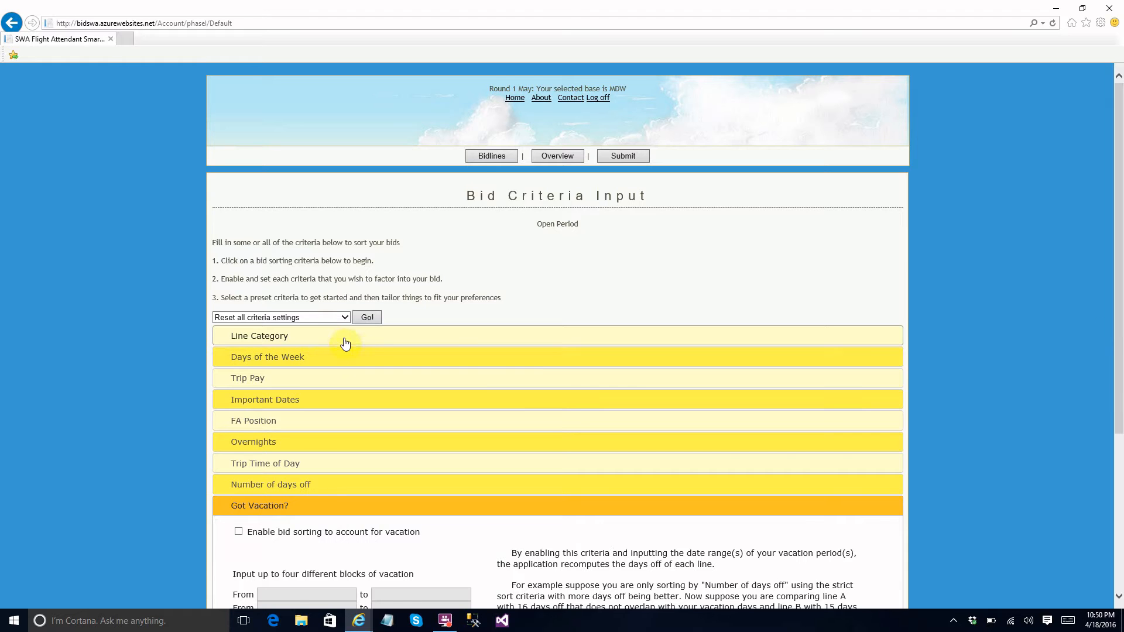
Apply the preset criteria for commuters maximizing days off.
{"action": "left_click", "coordinate": [311, 317]}
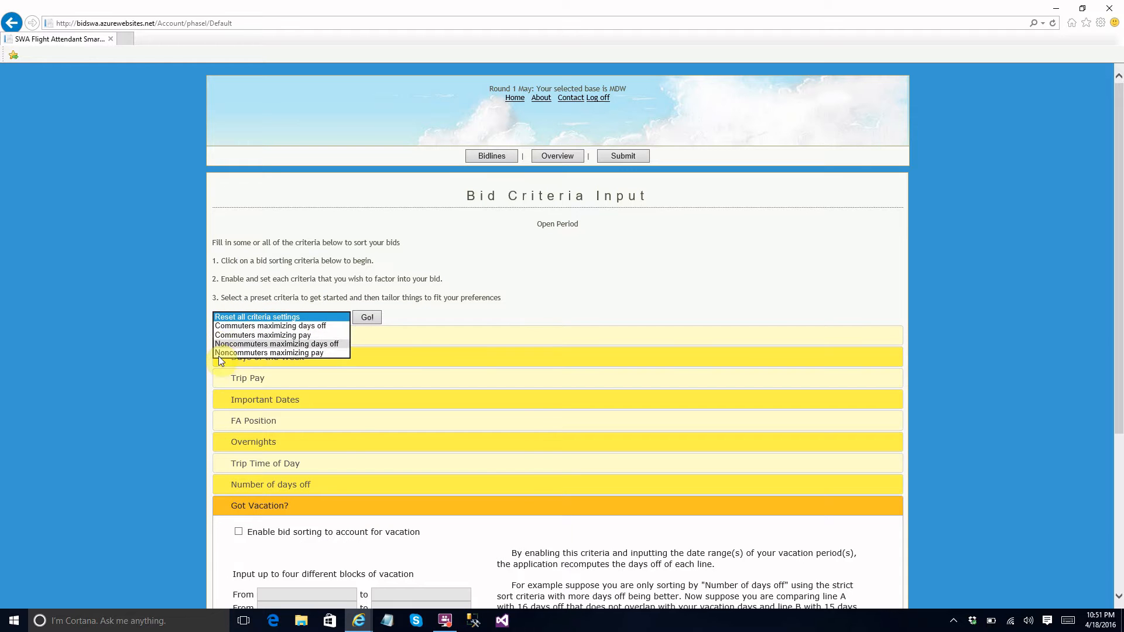
{"action": "left_click", "coordinate": [221, 326]}
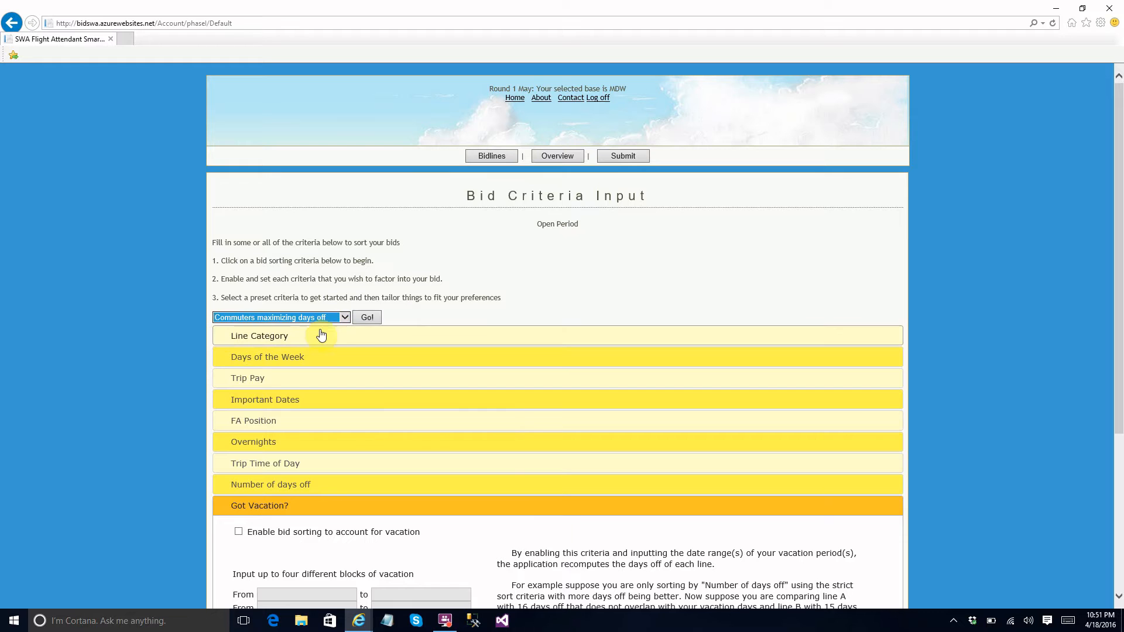
{"action": "left_click", "coordinate": [363, 320]}
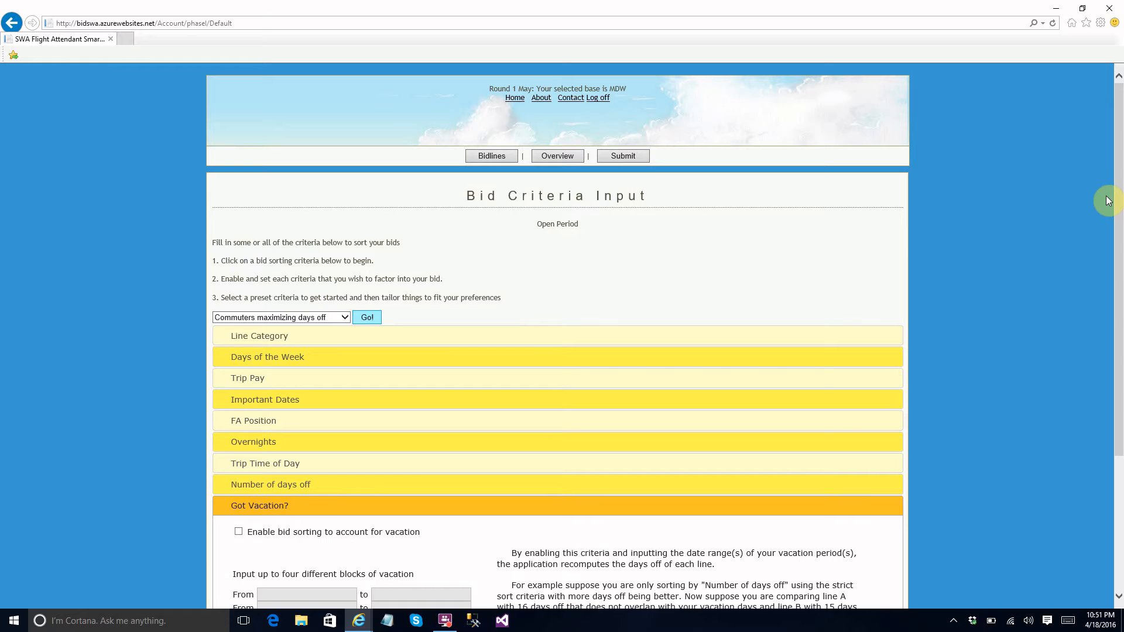
{"action": "left_click_drag", "start_coordinate": [1117, 201], "coordinate": [1112, 333]}
{"action": "left_click", "coordinate": [268, 314]}
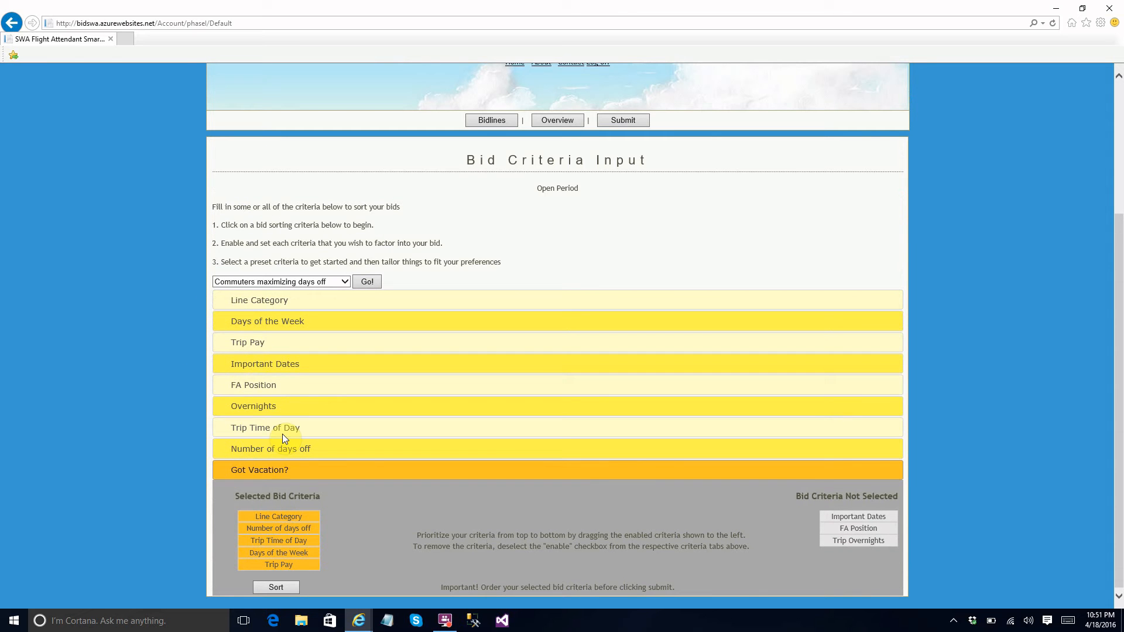
Review the preset's Line Category ranks, then prioritize Number of days off above Line Category in the selected bid criteria.
{"action": "left_click", "coordinate": [240, 301]}
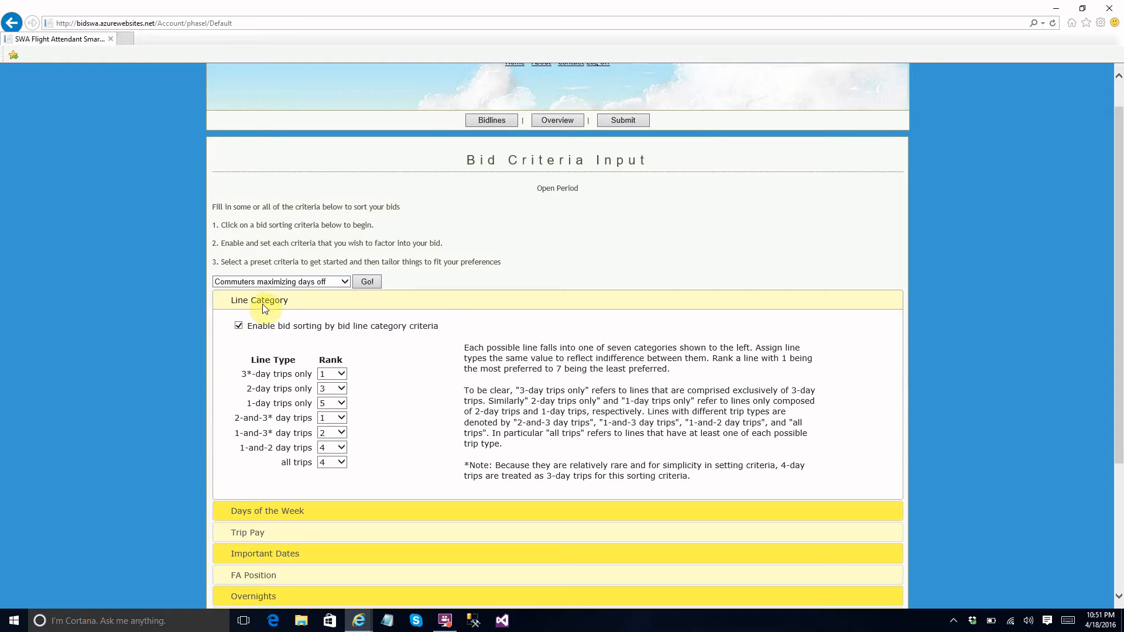
{"action": "left_click", "coordinate": [243, 298]}
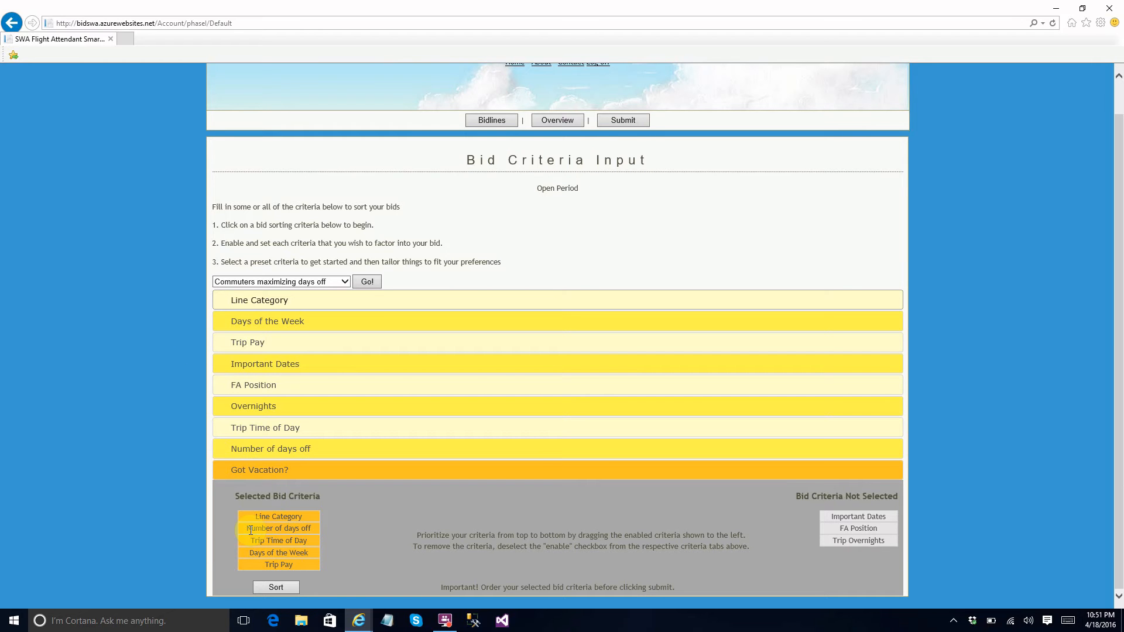
{"action": "left_click_drag", "start_coordinate": [250, 530], "coordinate": [250, 523]}
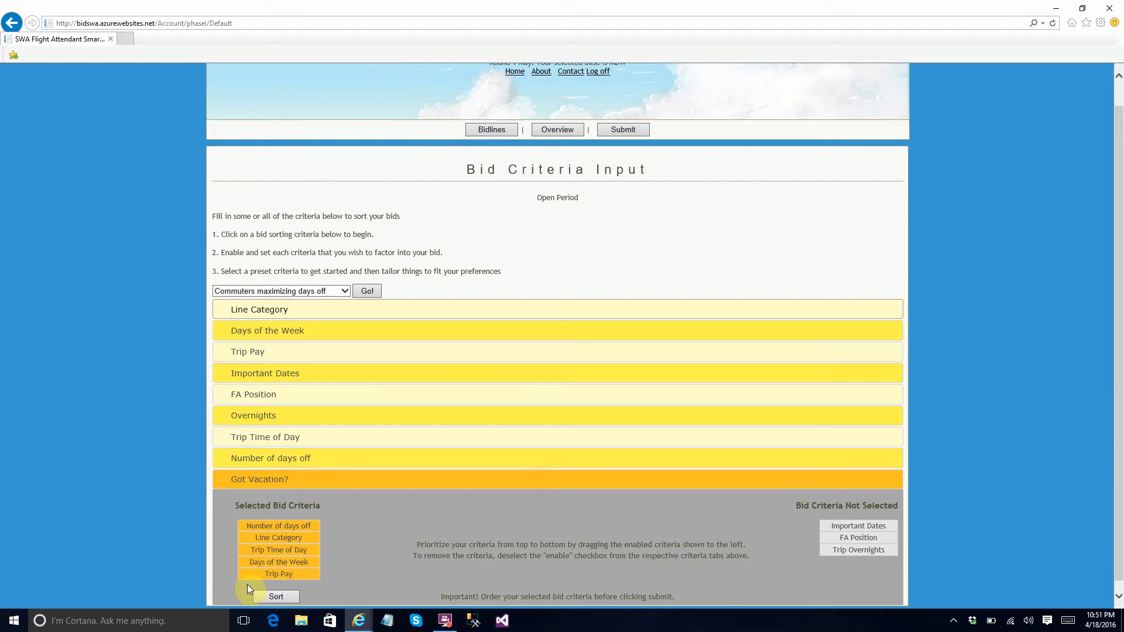
Reset all criteria settings.
{"action": "left_click", "coordinate": [344, 292]}
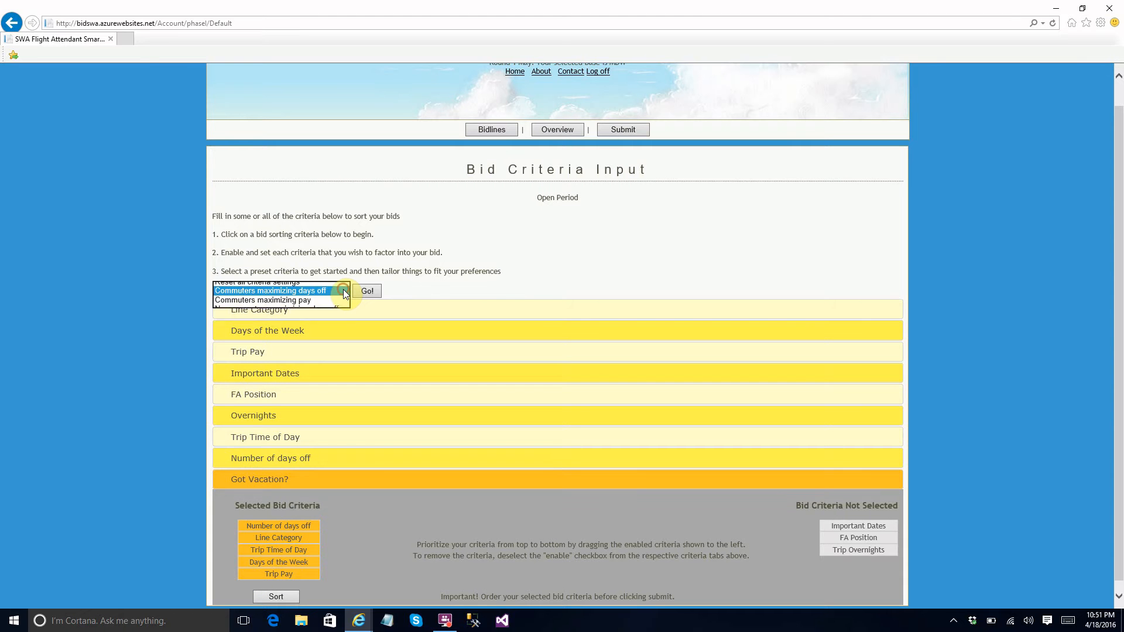
{"action": "left_click", "coordinate": [222, 283]}
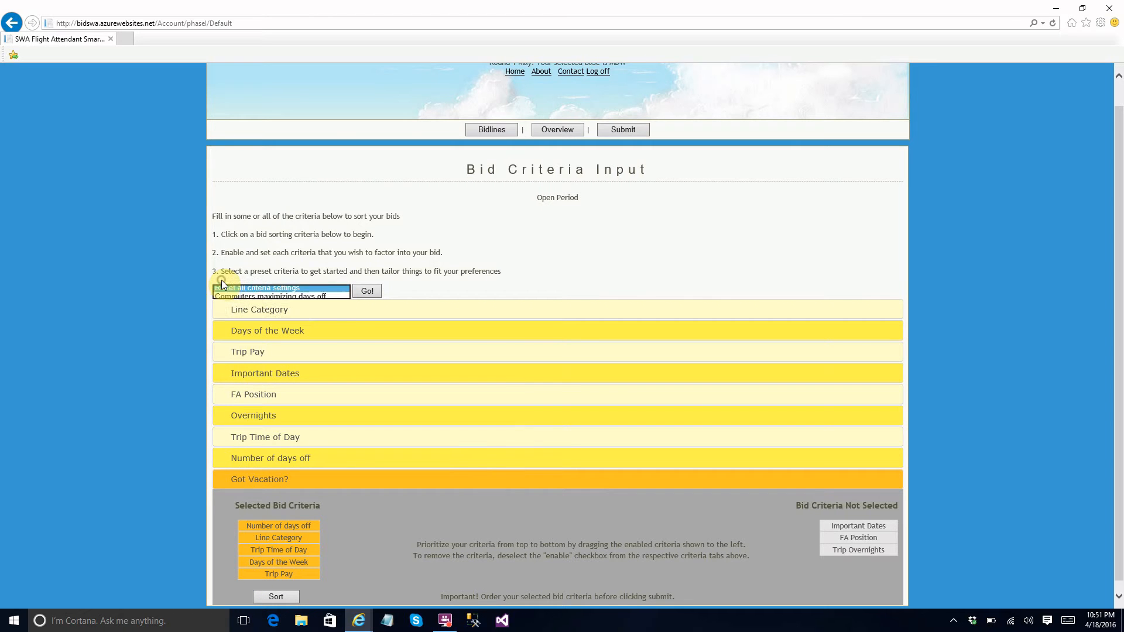
{"action": "left_click", "coordinate": [366, 291]}
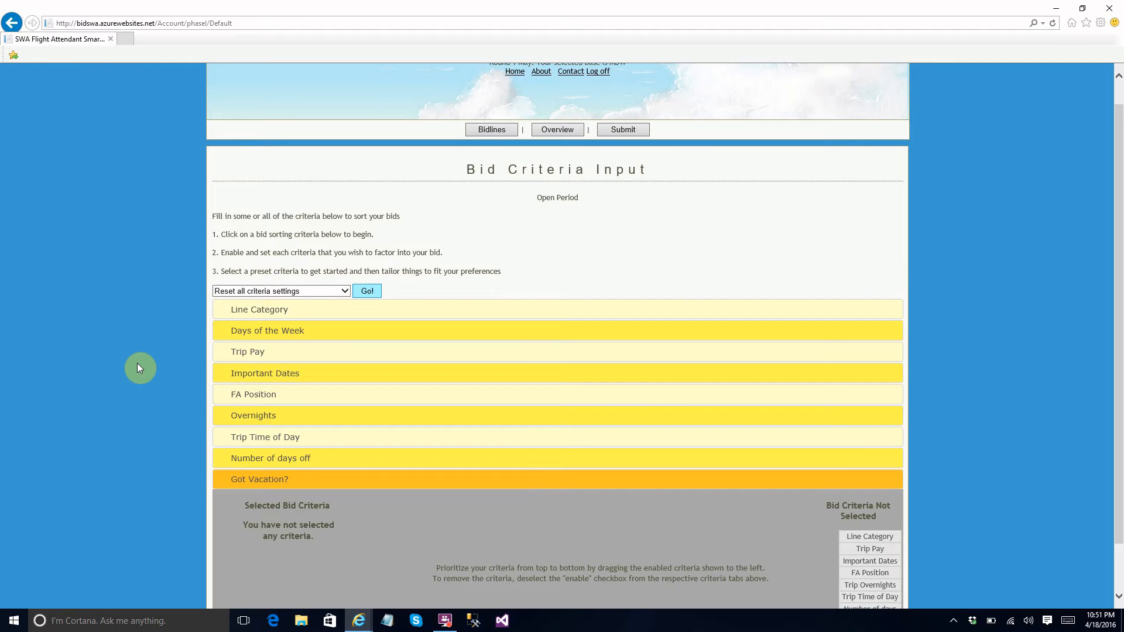
Enable sorting by line category, ranking 3*-day trips only as 1 and both 2-and-3* and 1-and-3* day trips as 2.
{"action": "left_click", "coordinate": [229, 319]}
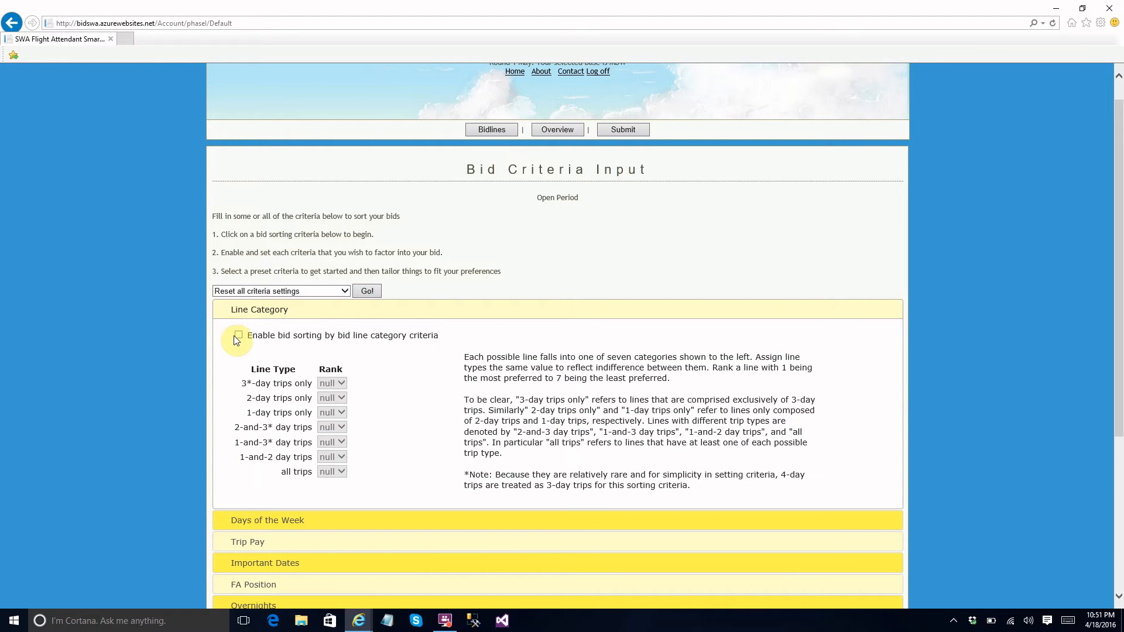
{"action": "left_click", "coordinate": [239, 334]}
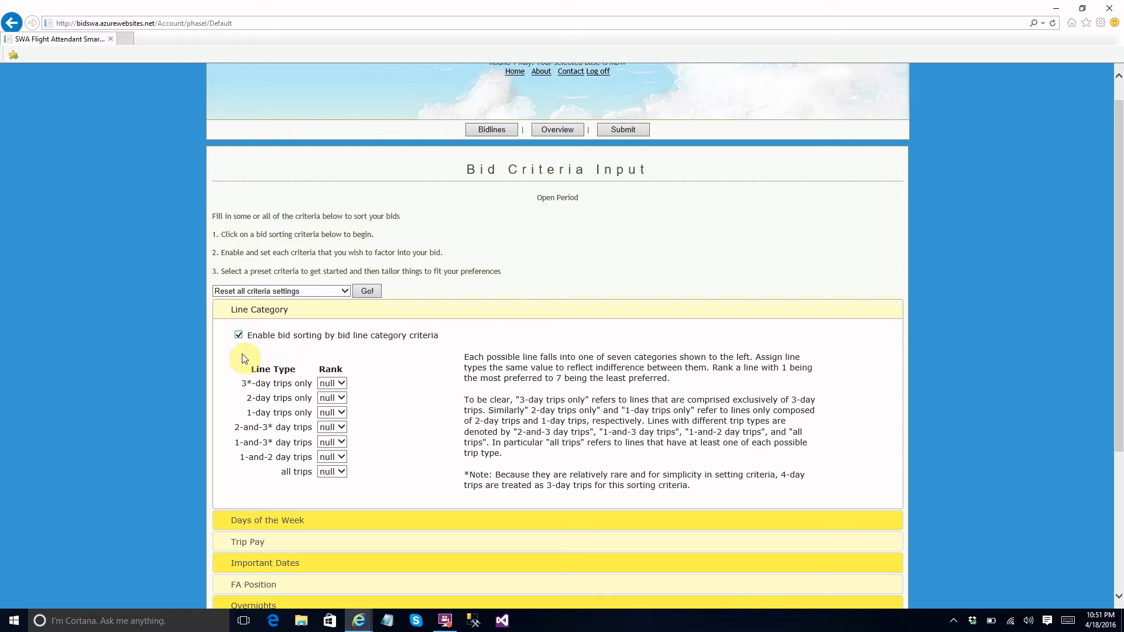
{"action": "left_click", "coordinate": [340, 385]}
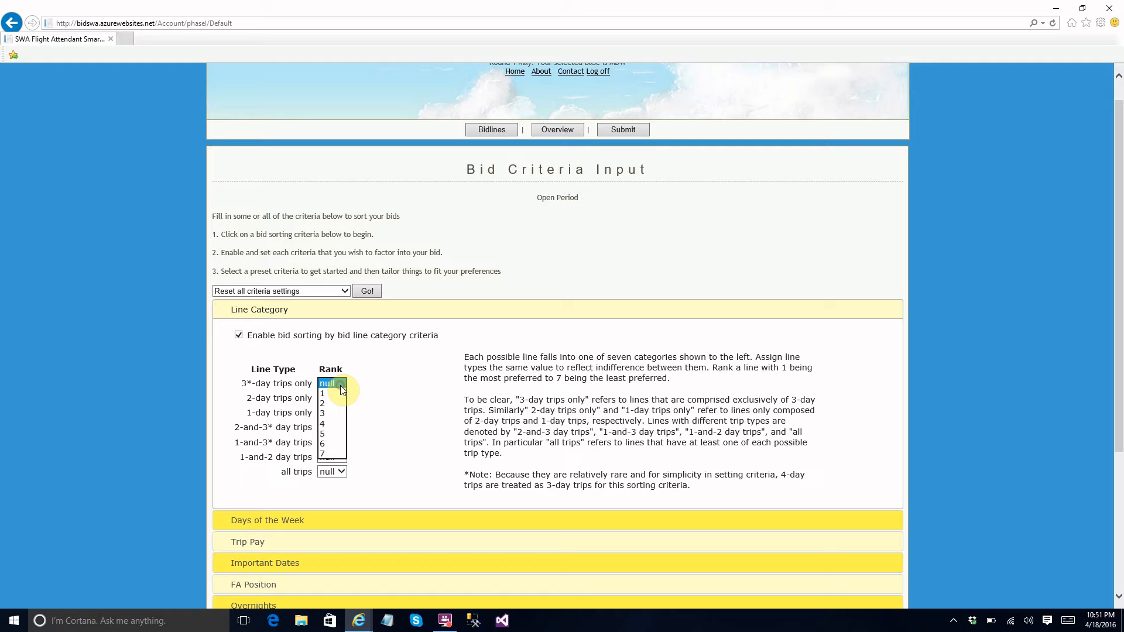
{"action": "left_click", "coordinate": [331, 394]}
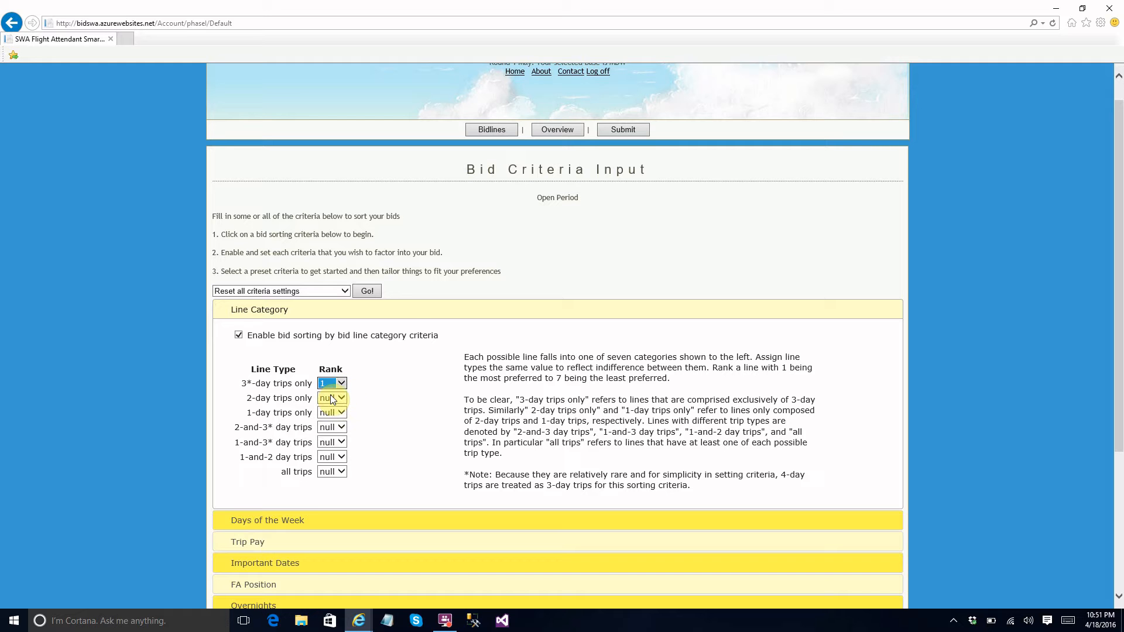
{"action": "left_click", "coordinate": [329, 442]}
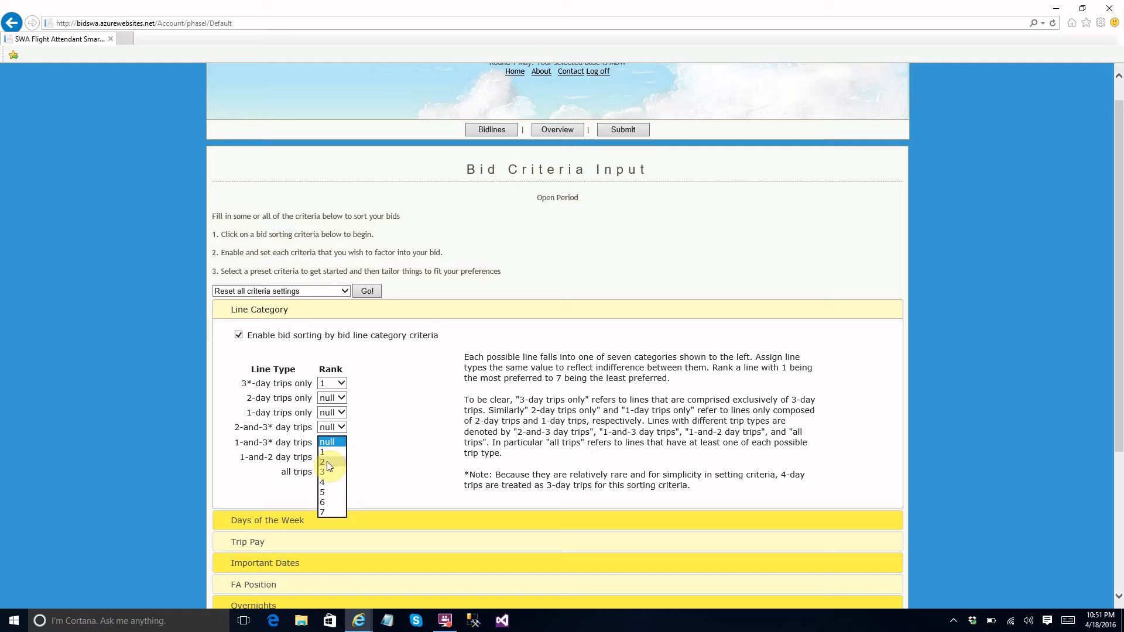
{"action": "left_click", "coordinate": [327, 462]}
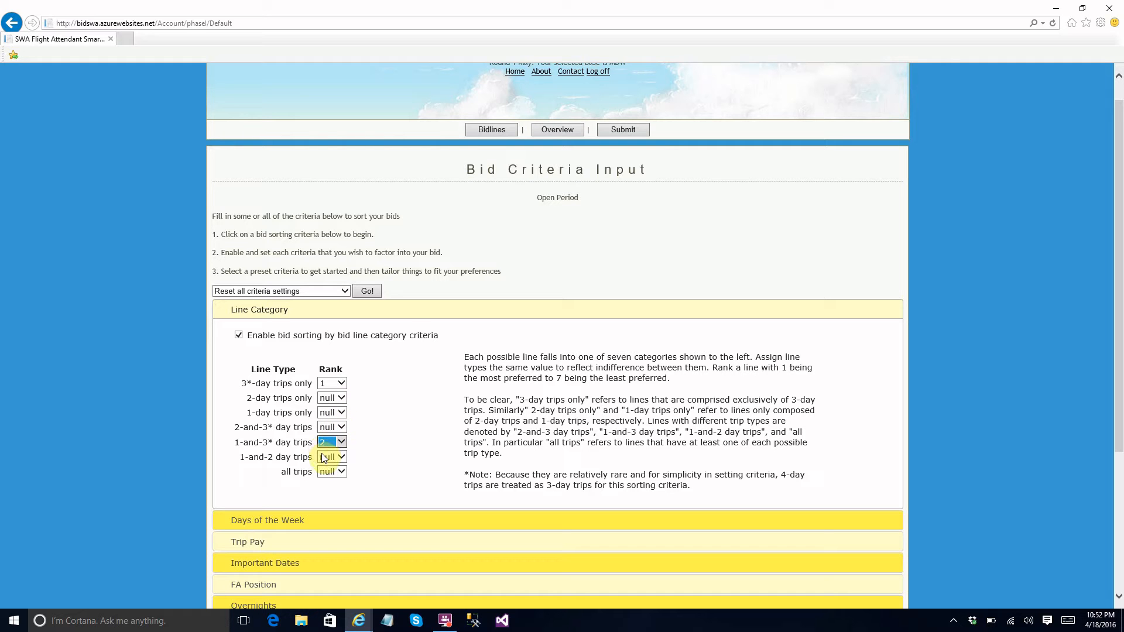
{"action": "left_click", "coordinate": [322, 426]}
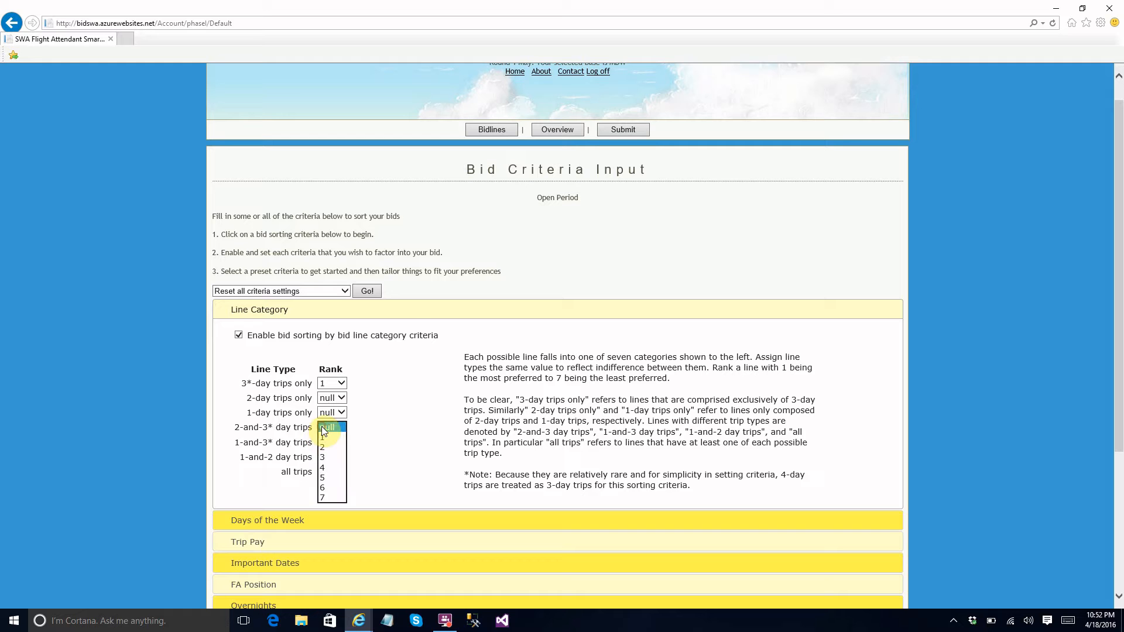
{"action": "left_click", "coordinate": [323, 447]}
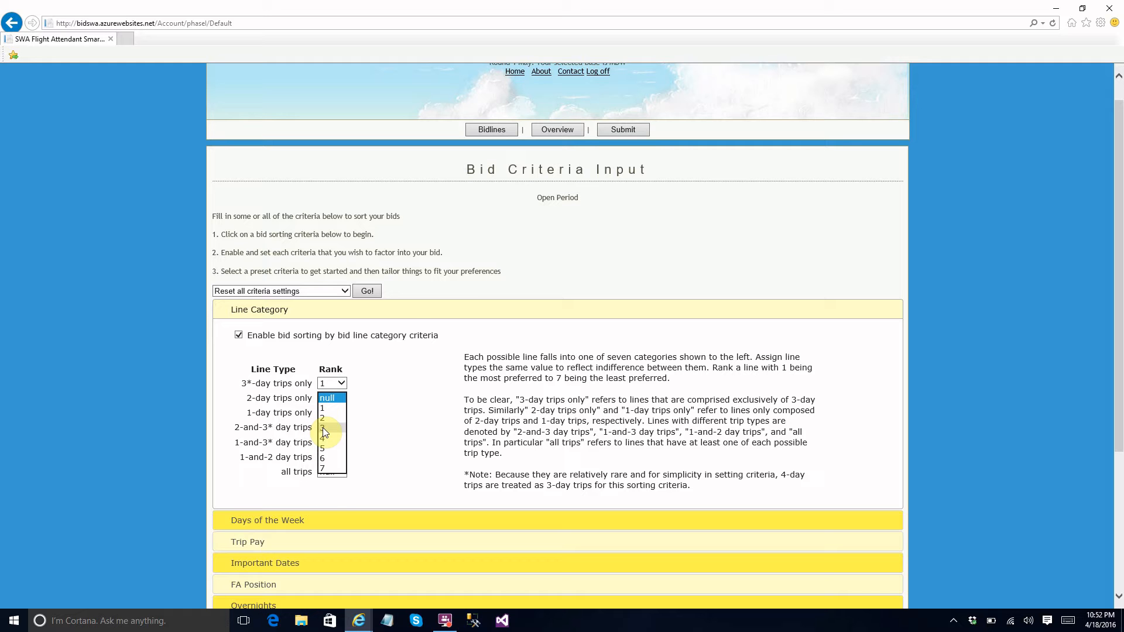
Rank 2-day trips only as 3, 1-day trips only as 5, and both 1-and-2 day trips and all trips as 4.
{"action": "left_click", "coordinate": [323, 428]}
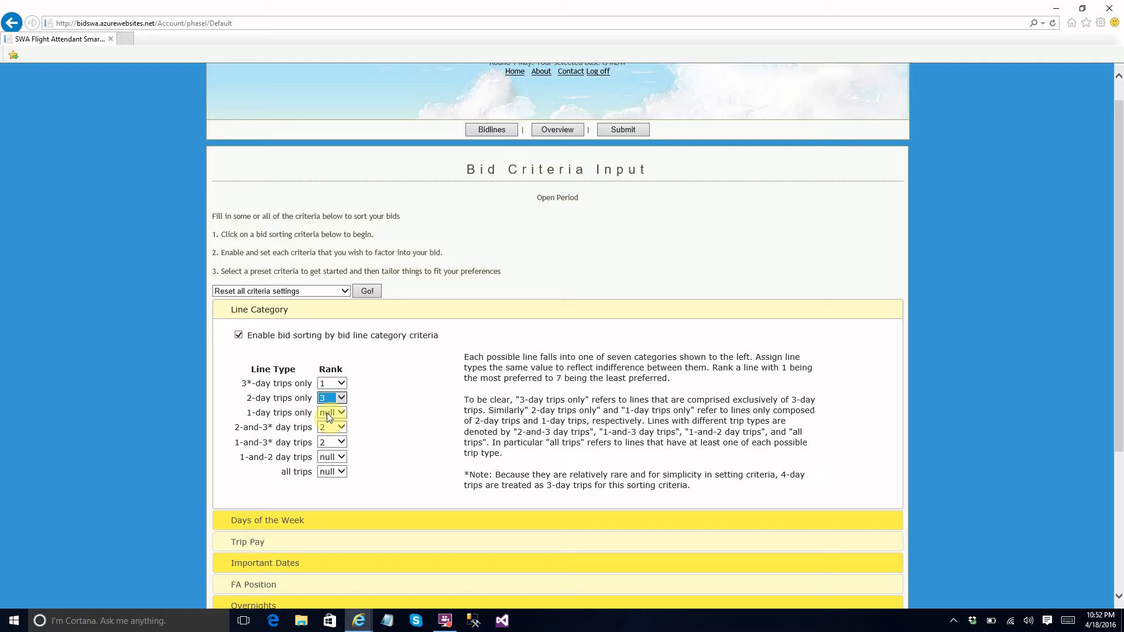
{"action": "left_click", "coordinate": [327, 413]}
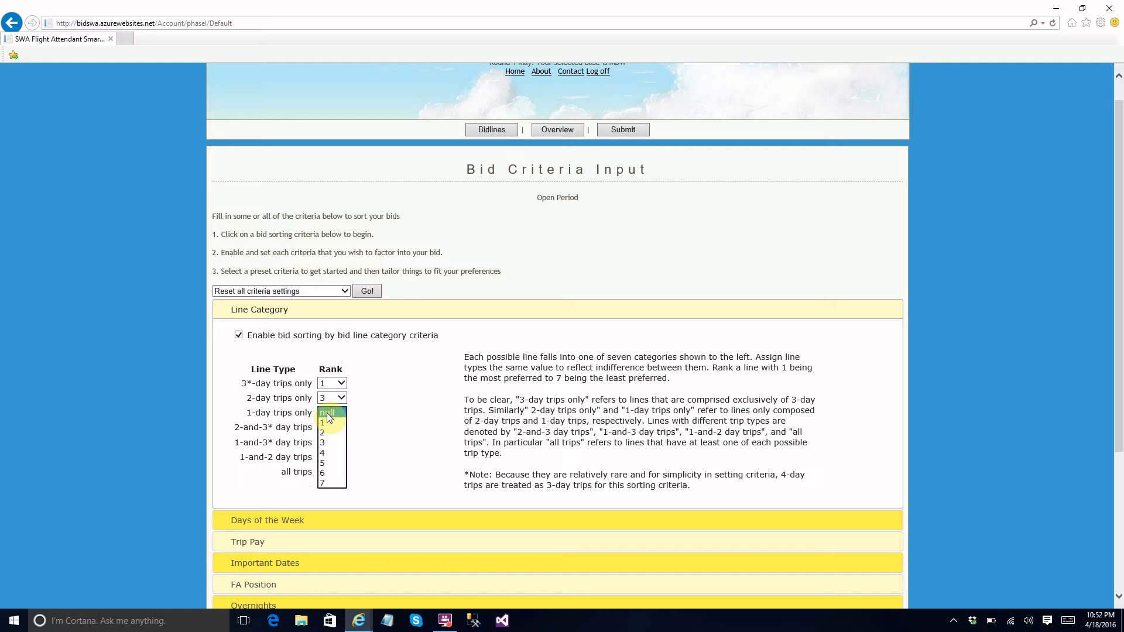
{"action": "left_click", "coordinate": [321, 462]}
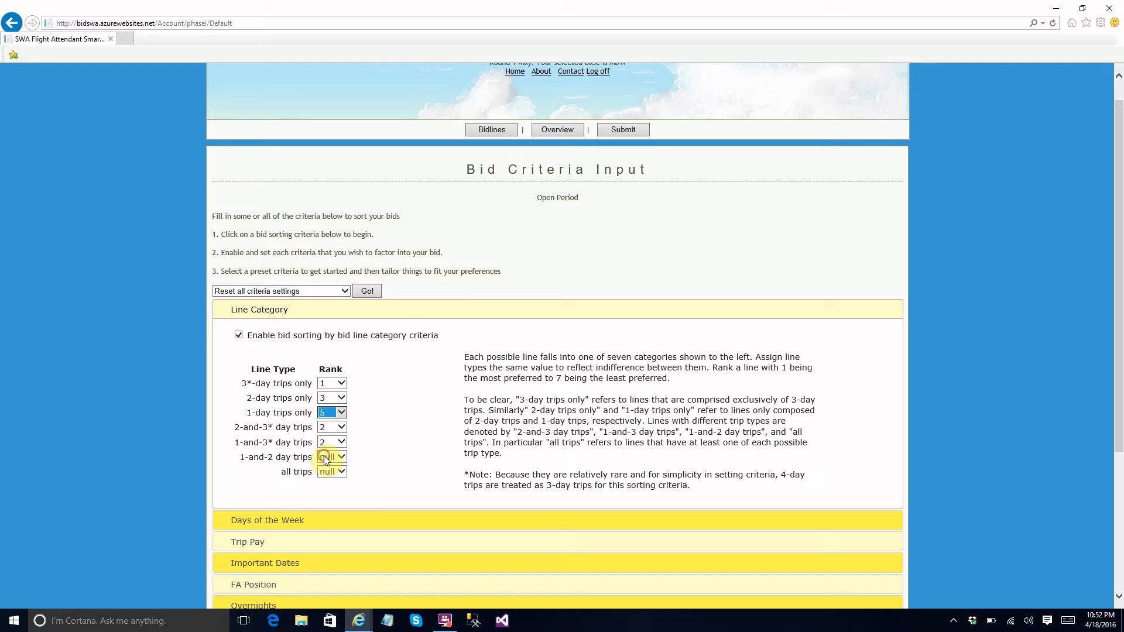
{"action": "left_click", "coordinate": [324, 456]}
{"action": "left_click", "coordinate": [323, 496]}
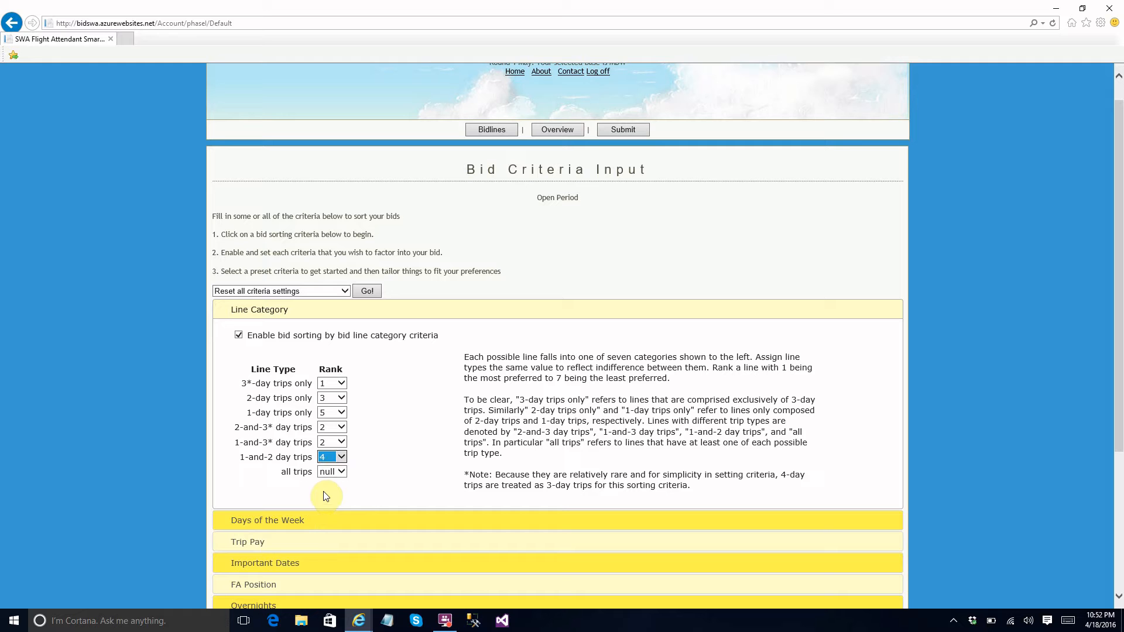
{"action": "left_click", "coordinate": [324, 474]}
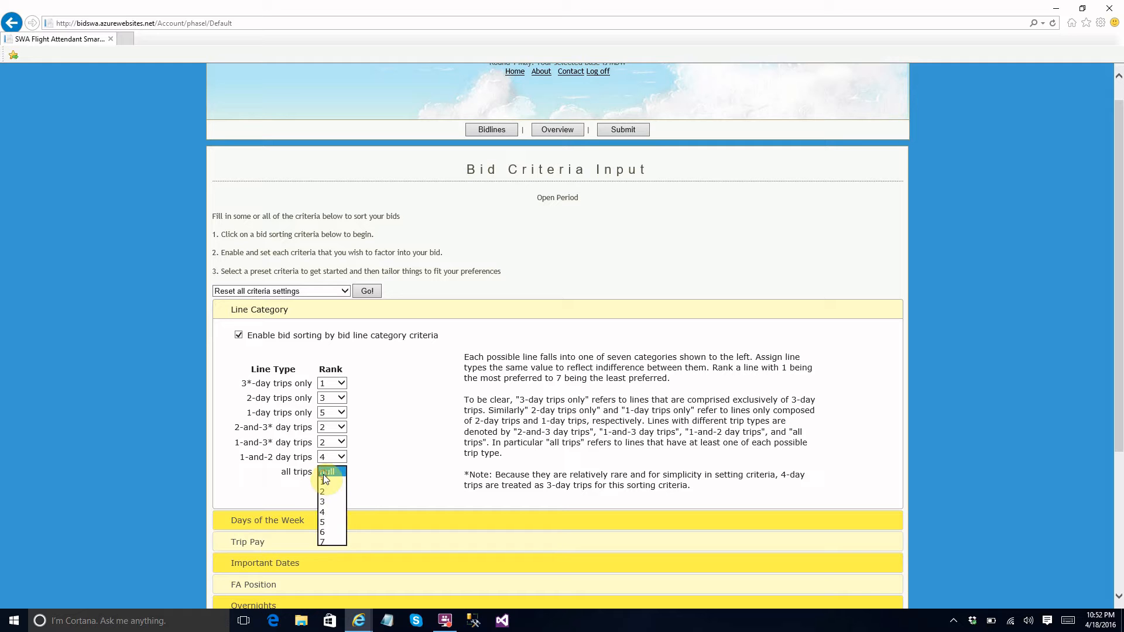
{"action": "left_click", "coordinate": [322, 512]}
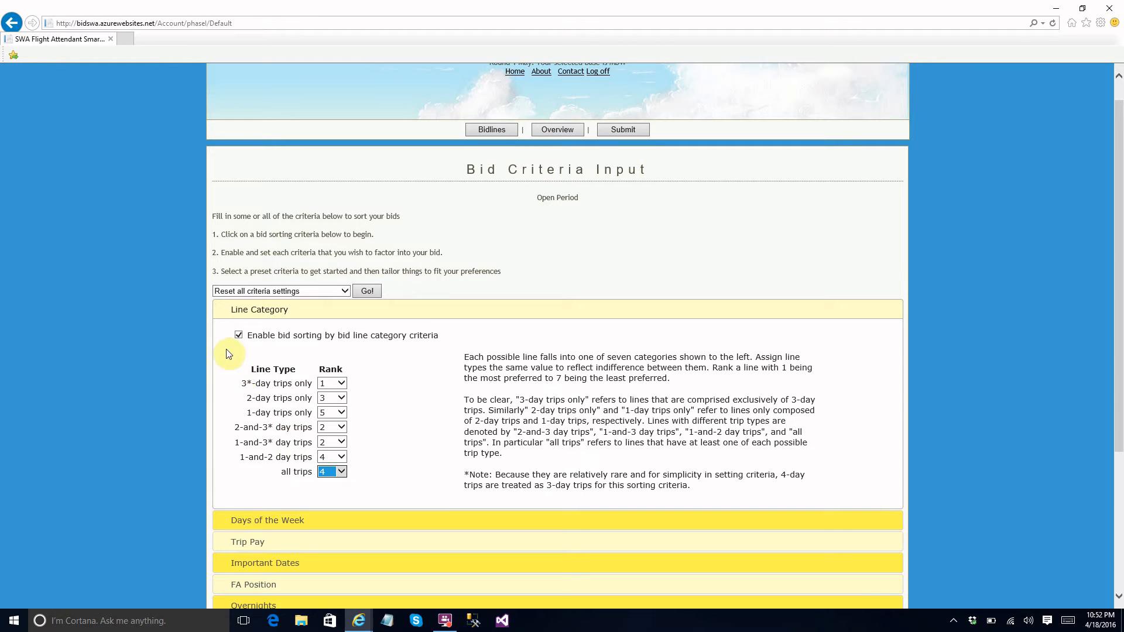
{"action": "left_click", "coordinate": [219, 311]}
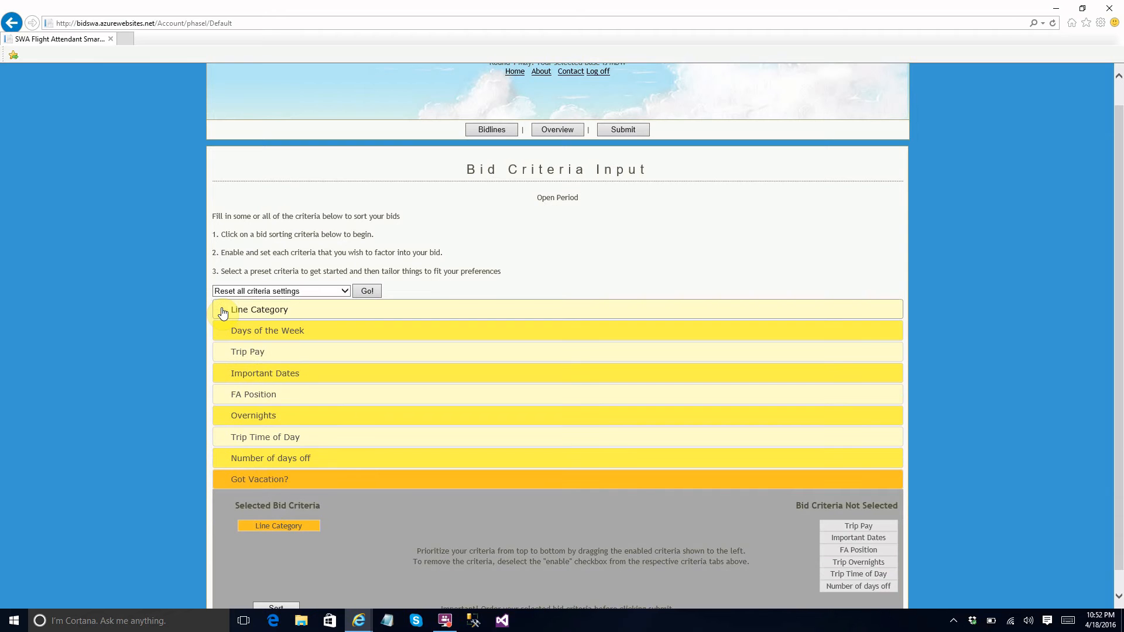
{"action": "left_click", "coordinate": [234, 309]}
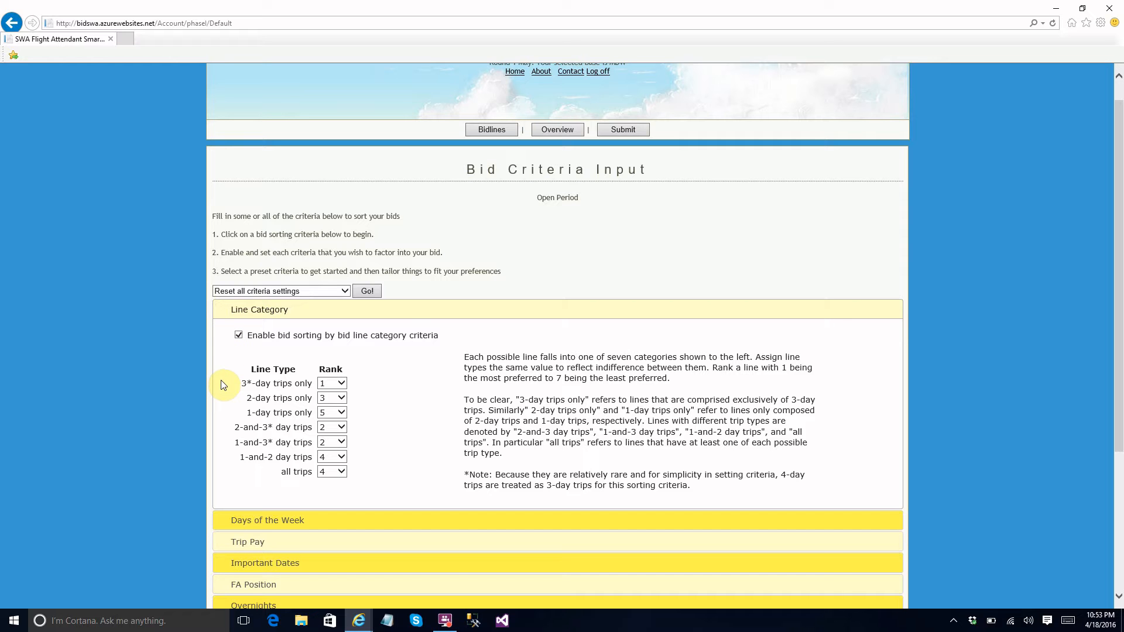
{"action": "left_click", "coordinate": [221, 309]}
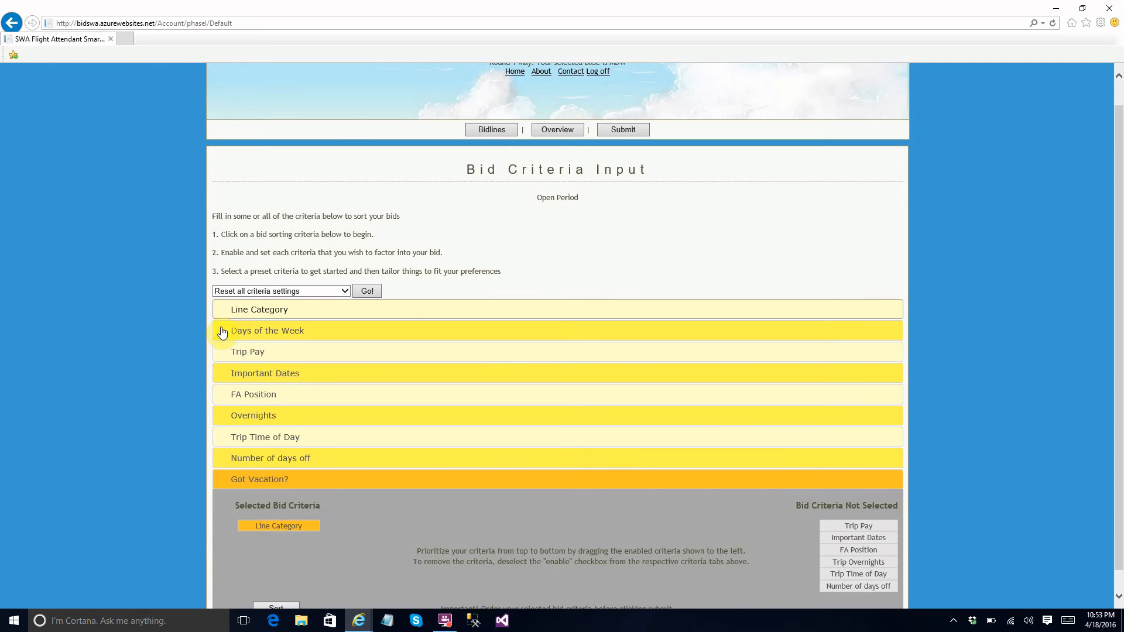
Enable bid sorting by days of the week, ranking Monday through Wednesday 1, Thursday 2, Friday 3, and Saturday and Sunday 7.
{"action": "left_click", "coordinate": [223, 332]}
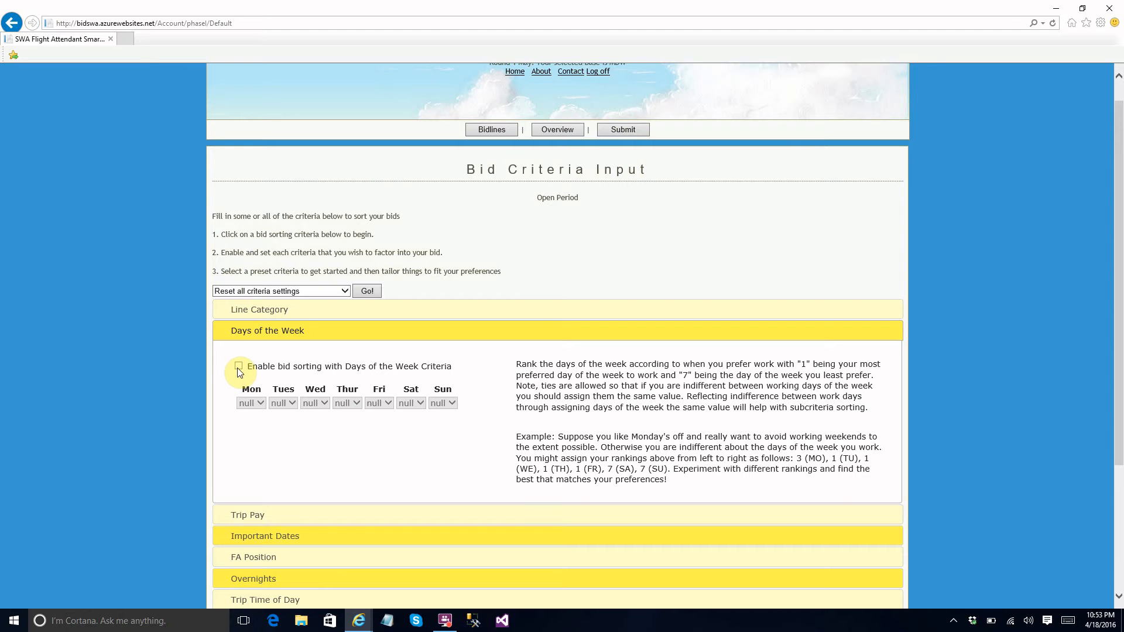
{"action": "left_click", "coordinate": [239, 367]}
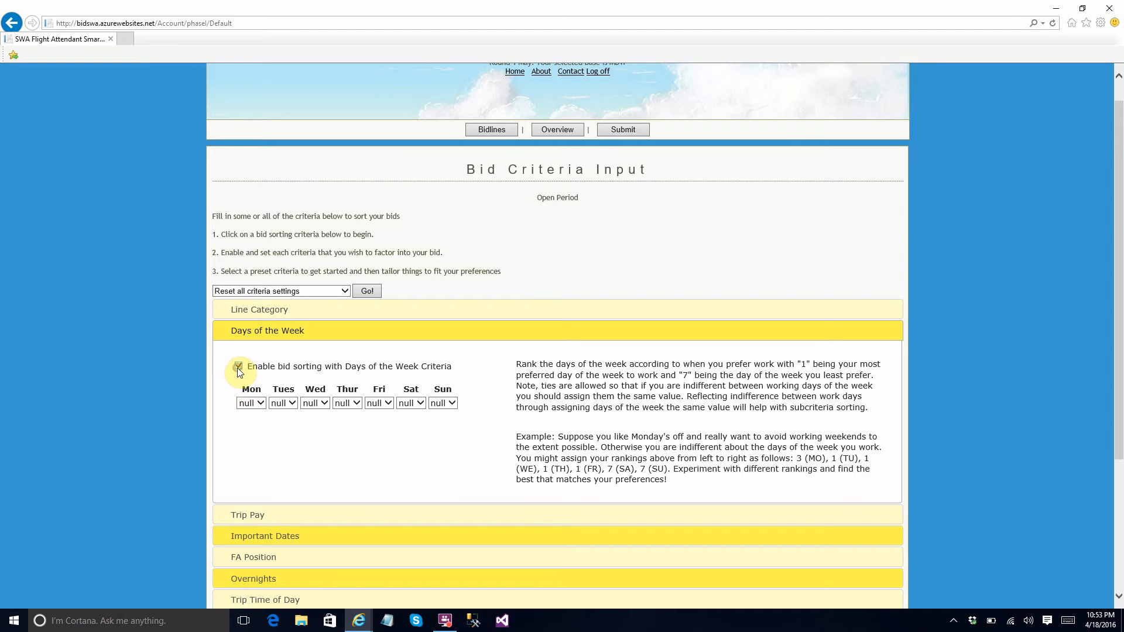
{"action": "left_click", "coordinate": [246, 403]}
{"action": "key", "text": "Tab"}
{"action": "key", "text": "1"}
{"action": "key", "text": "Tab"}
{"action": "key", "text": "1"}
{"action": "key", "text": "Tab"}
{"action": "key", "text": "2"}
{"action": "key", "text": "Tab"}
{"action": "key", "text": "3"}
{"action": "key", "text": "Tab"}
{"action": "key", "text": "7"}
{"action": "key", "text": "Tab"}
{"action": "key", "text": "7"}
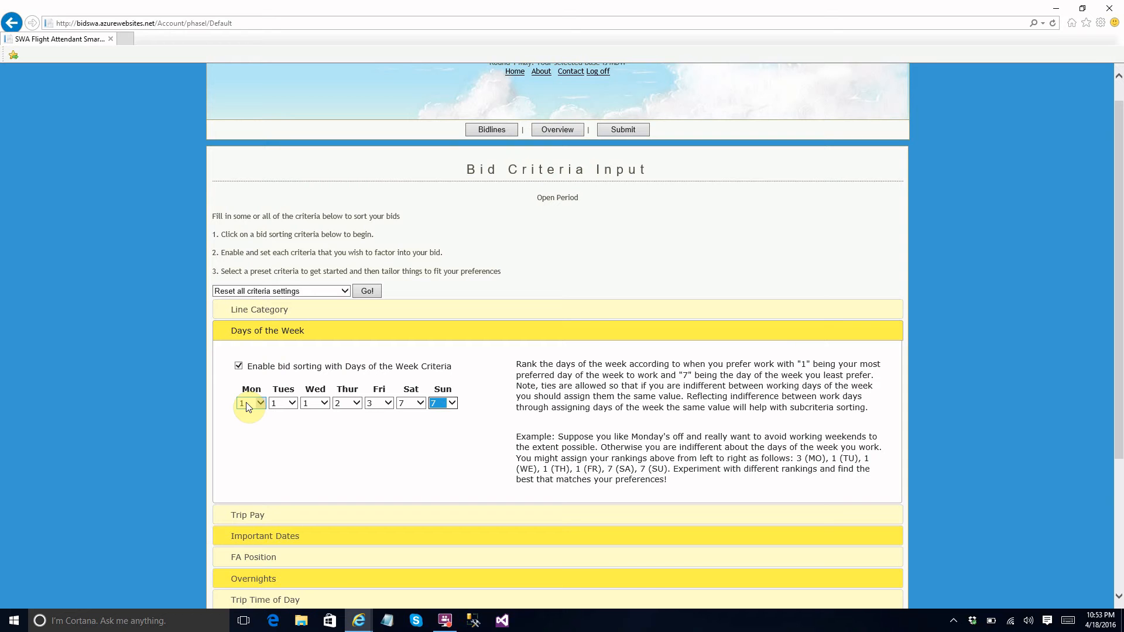
{"action": "left_click", "coordinate": [270, 438]}
{"action": "left_click", "coordinate": [224, 341]}
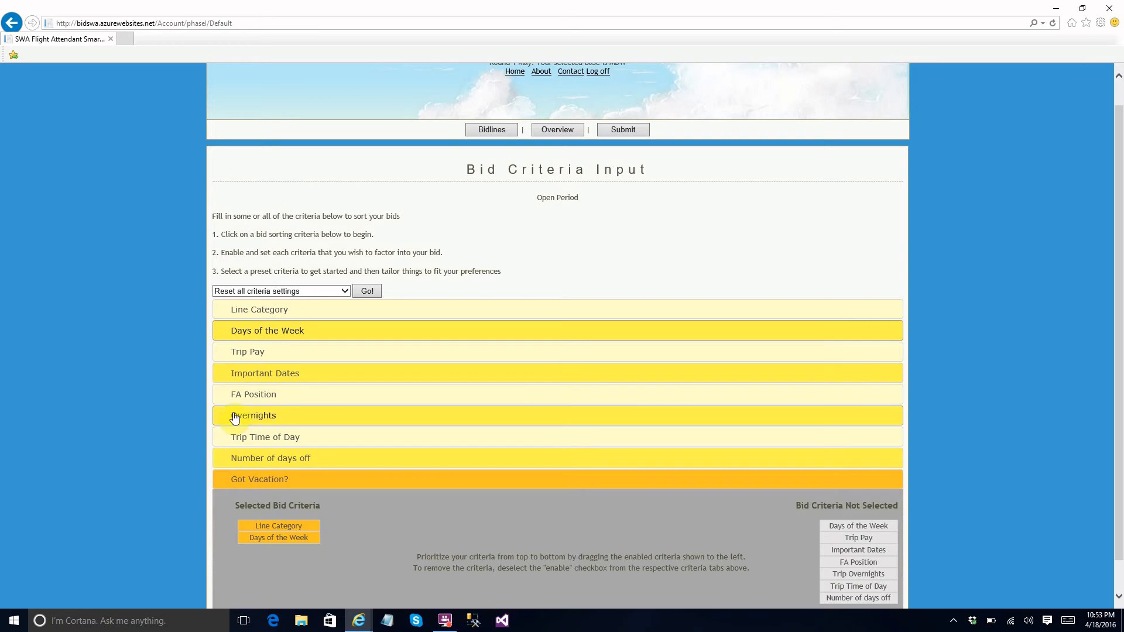
Enable bid sorting by trip pay with Flex Sort and put Highest Pay first in the pay category order.
{"action": "left_click", "coordinate": [240, 353]}
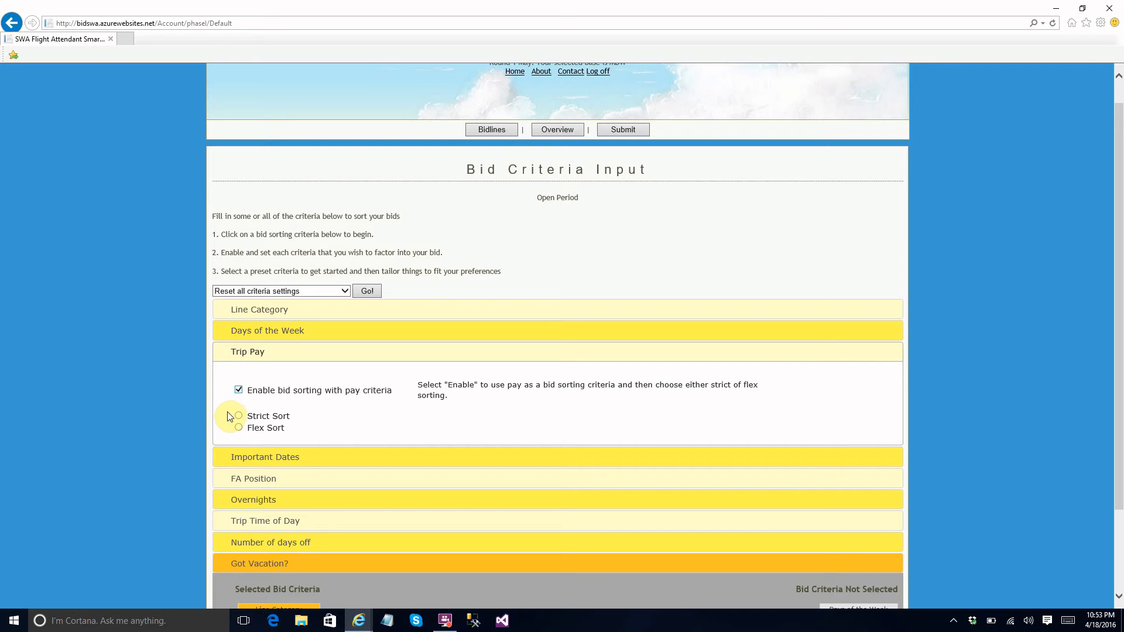
{"action": "left_click", "coordinate": [239, 417]}
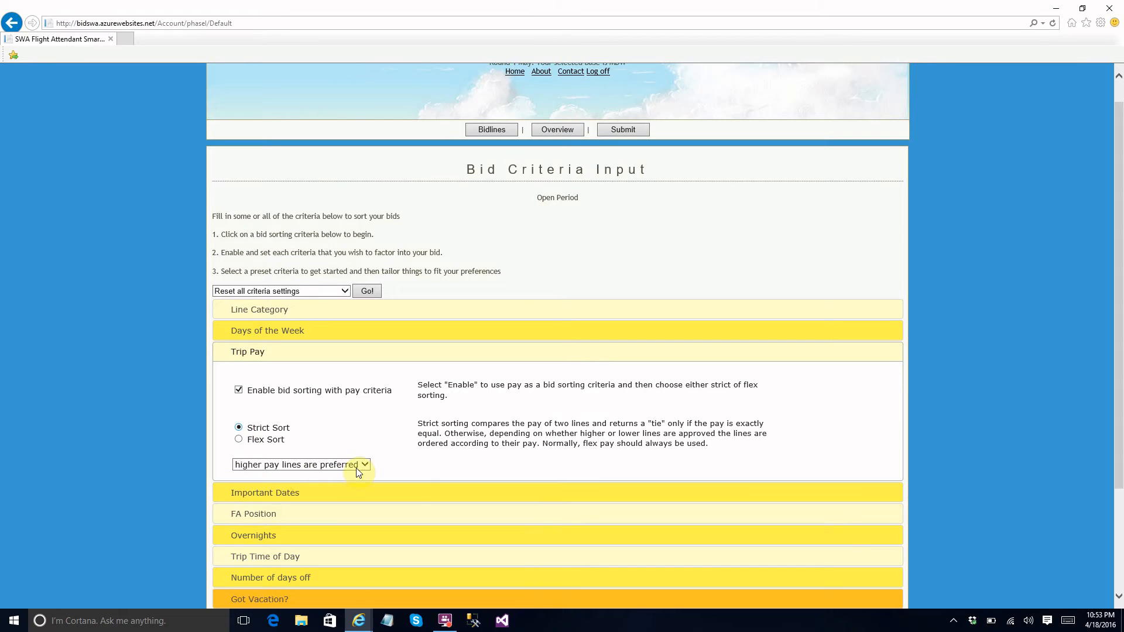
{"action": "left_click", "coordinate": [238, 439]}
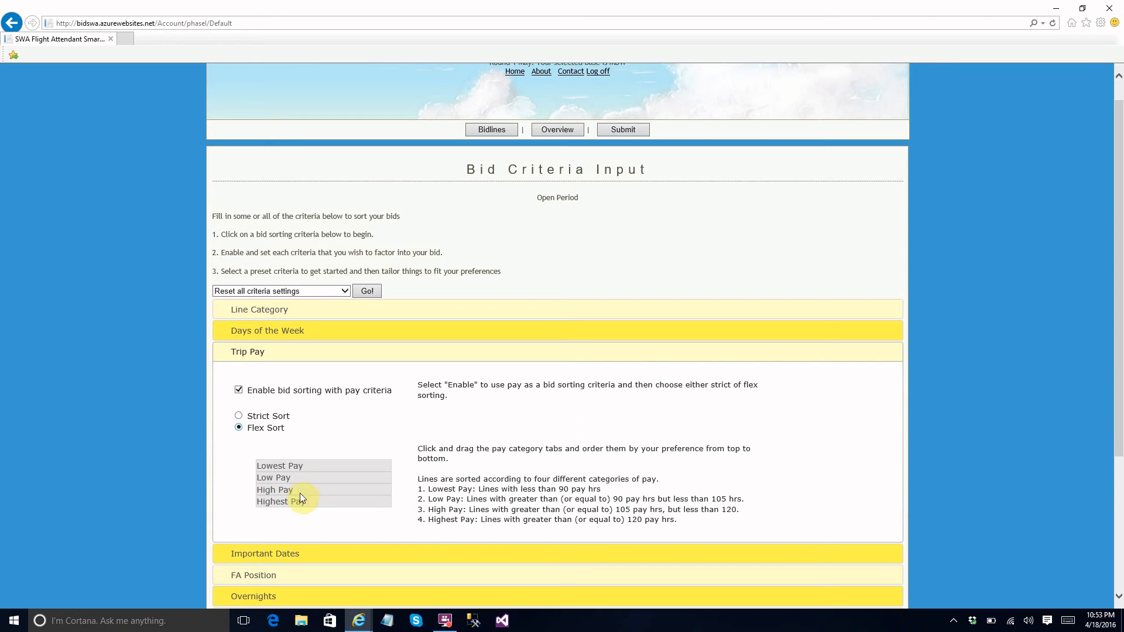
{"action": "left_click_drag", "start_coordinate": [293, 502], "coordinate": [285, 462]}
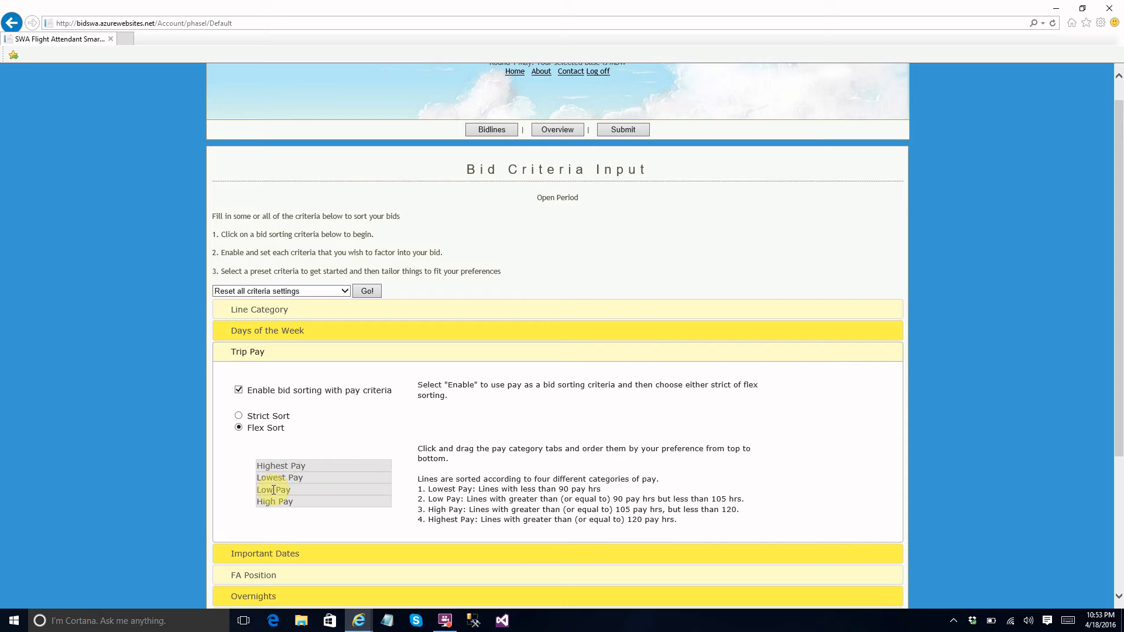
{"action": "left_click_drag", "start_coordinate": [270, 465], "coordinate": [269, 519]}
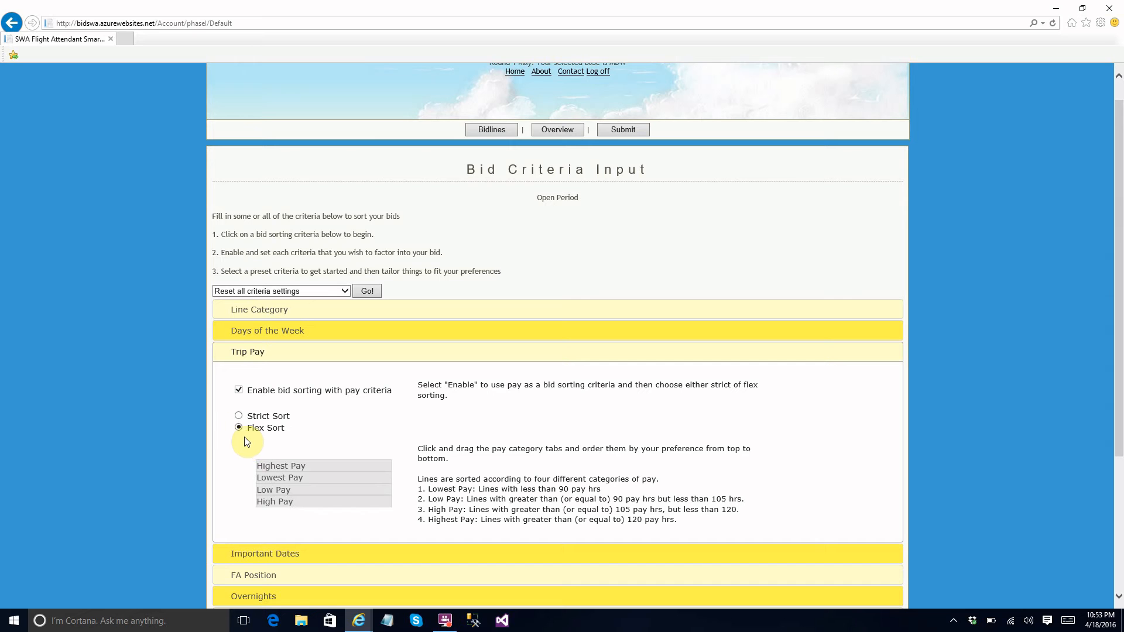
Try Strict Sort for trip pay with lower pay lines preferred.
{"action": "left_click", "coordinate": [238, 417]}
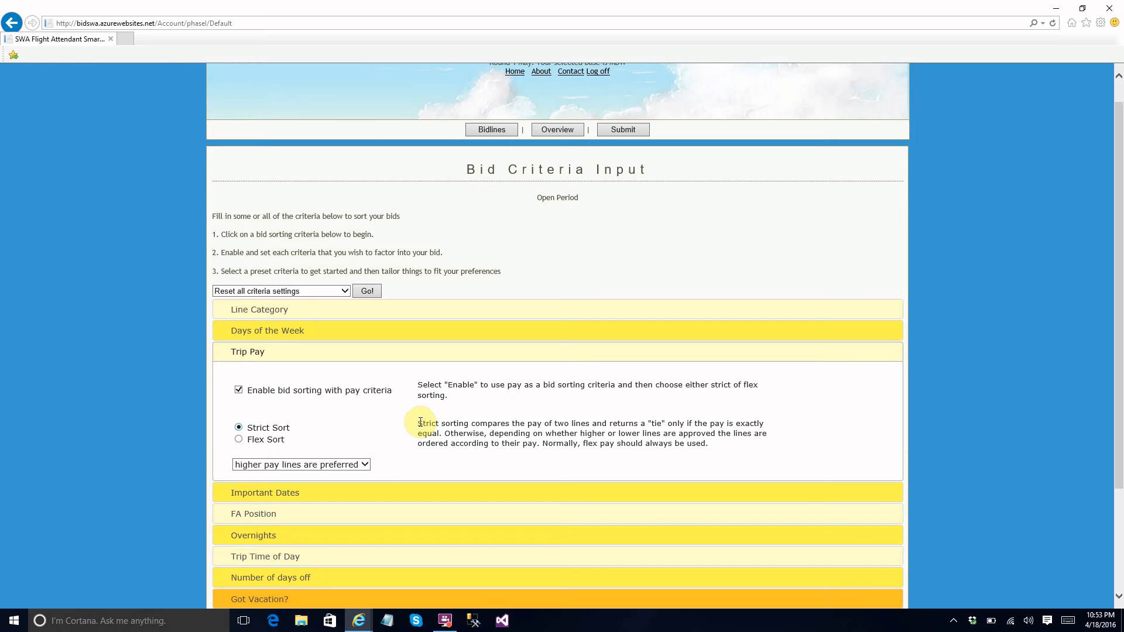
{"action": "left_click", "coordinate": [366, 463]}
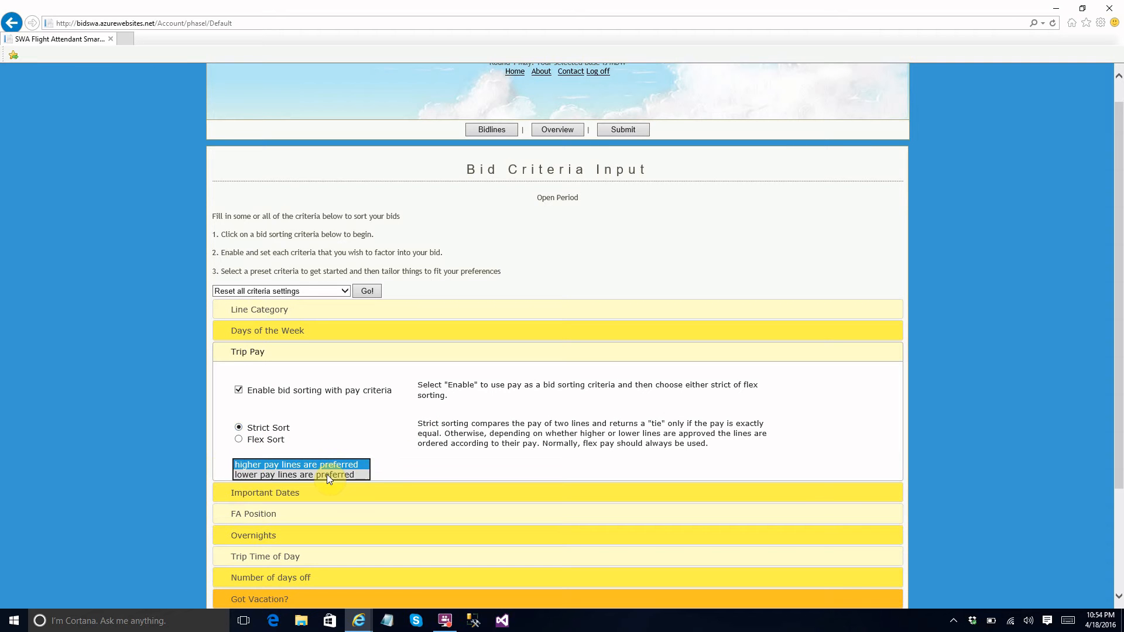
{"action": "left_click", "coordinate": [327, 475]}
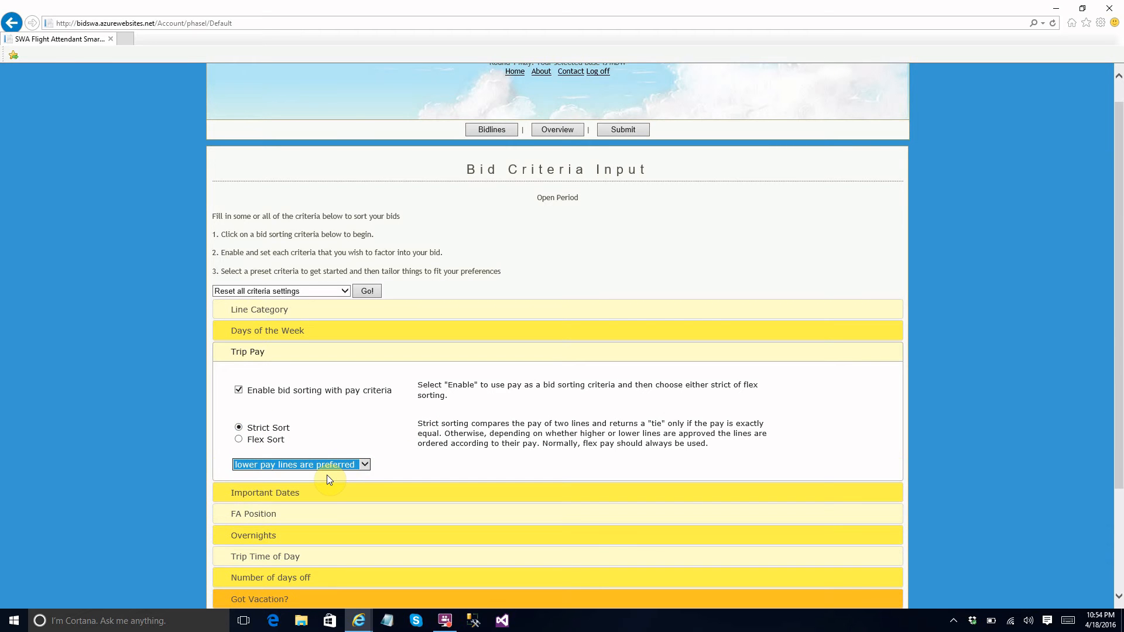
Return trip pay to Flex Sort and reorder the pay categories with Low Pay first and Lowest Pay last.
{"action": "left_click", "coordinate": [239, 440]}
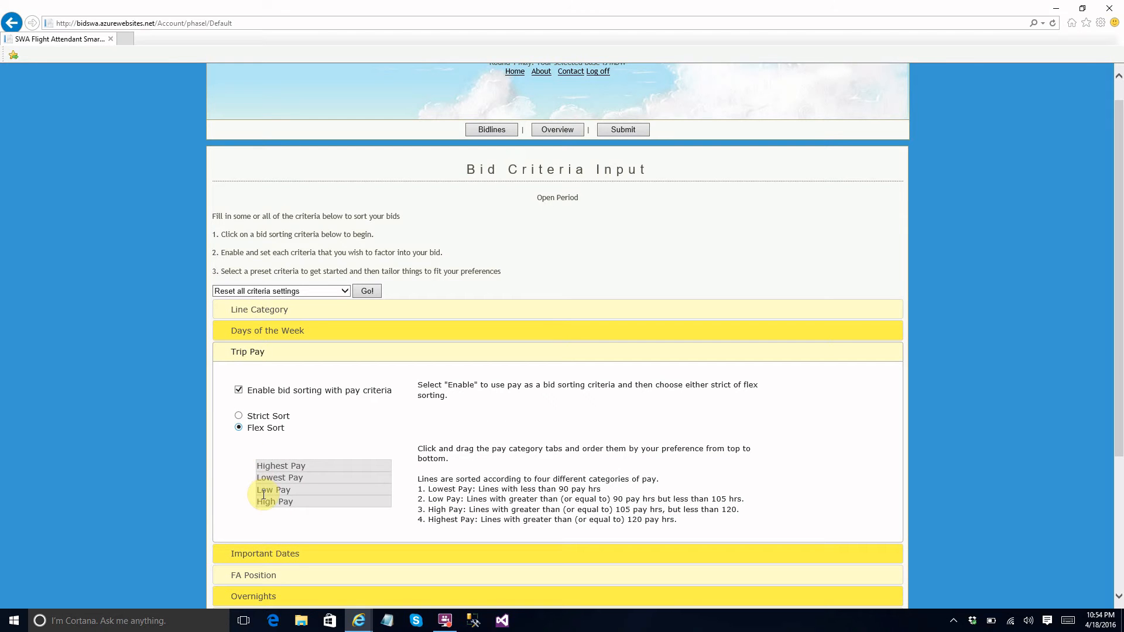
{"action": "left_click_drag", "start_coordinate": [263, 495], "coordinate": [267, 463]}
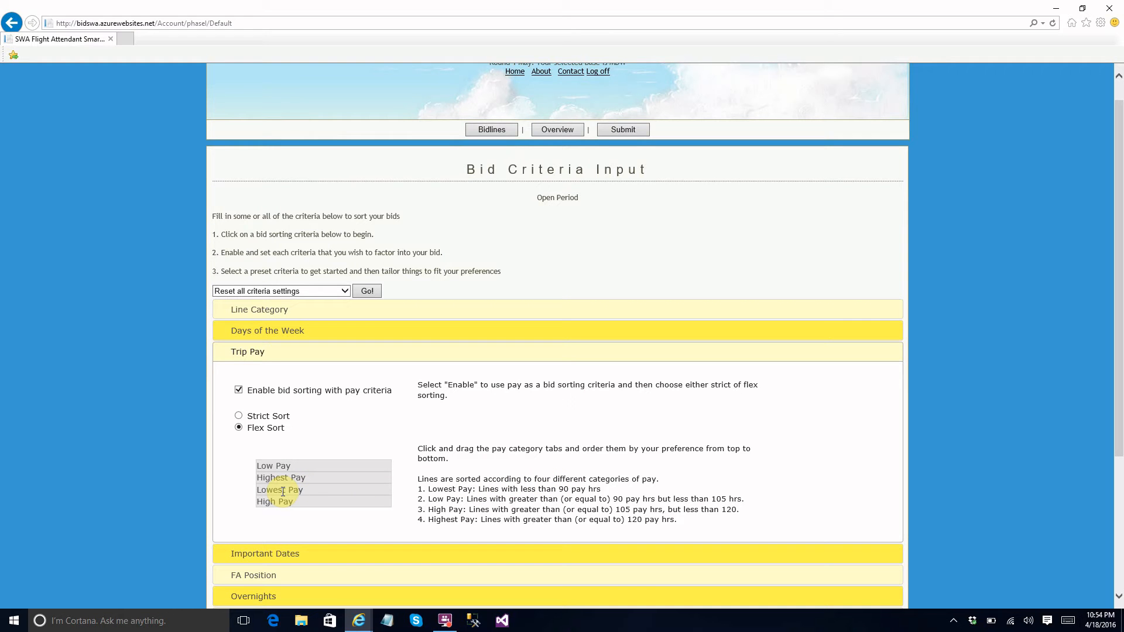
{"action": "mouse_move", "coordinate": [283, 492]}
{"action": "left_mouse_down"}
{"action": "mouse_move", "coordinate": [276, 456]}
{"action": "mouse_move", "coordinate": [272, 511]}
{"action": "left_mouse_up"}
Enable bid sorting by desired dates off and set the first date to bid around to 05/11/2016.
{"action": "left_click", "coordinate": [240, 550]}
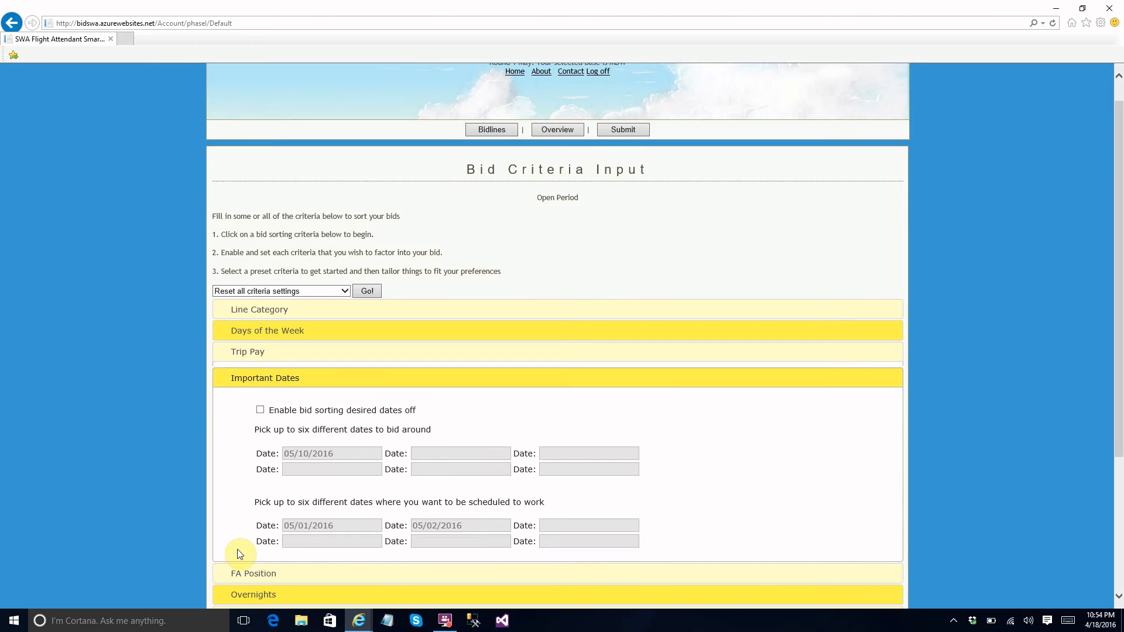
{"action": "left_click", "coordinate": [261, 406]}
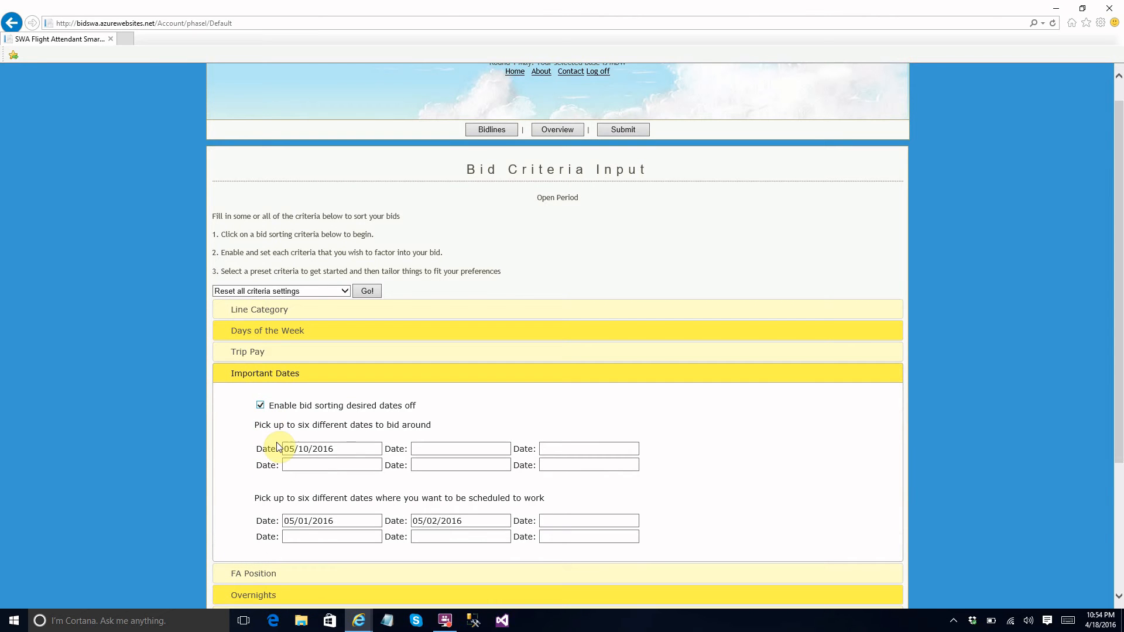
{"action": "left_click", "coordinate": [334, 448]}
{"action": "left_click", "coordinate": [355, 519]}
Set the first date wanted for scheduled work to 05/01/2016 and the third to 05/03/2016.
{"action": "left_click", "coordinate": [355, 521]}
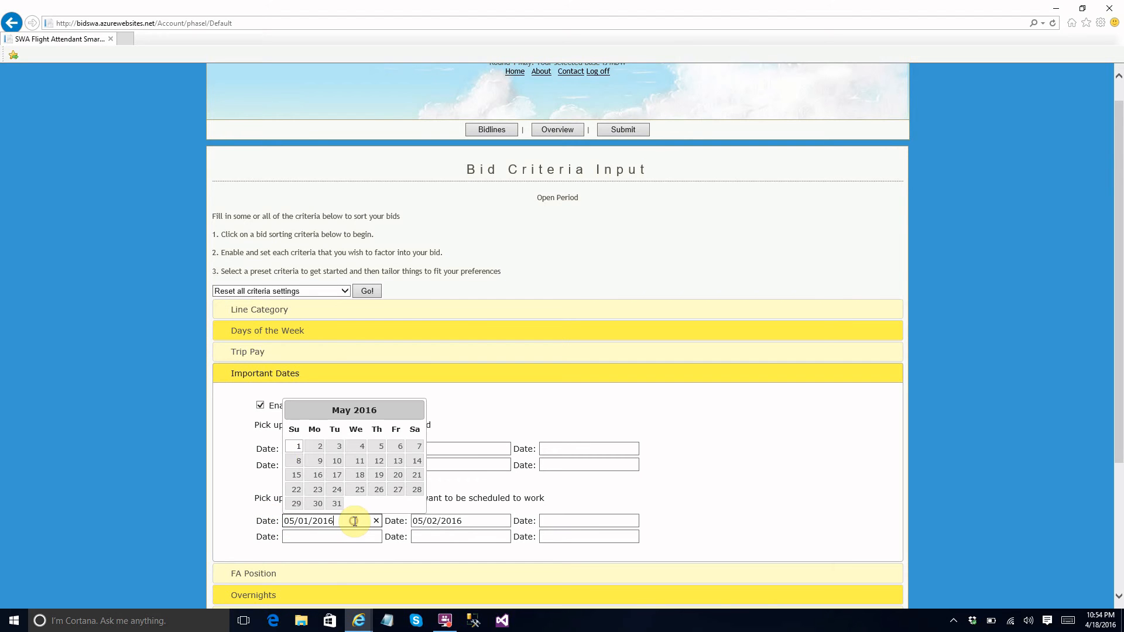
{"action": "left_click", "coordinate": [298, 446]}
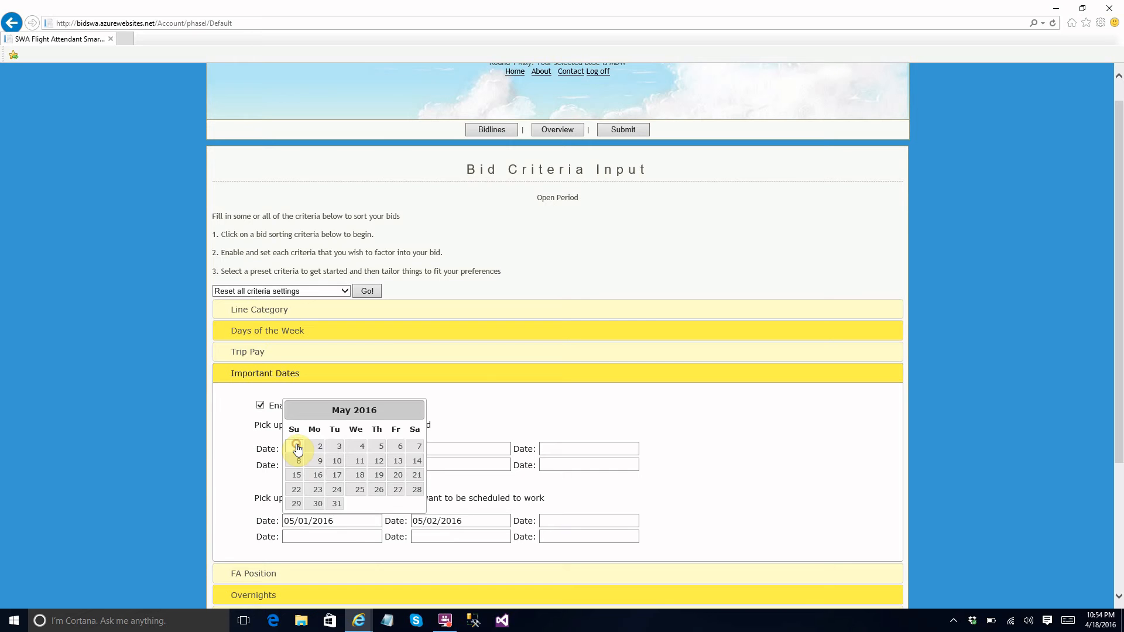
{"action": "left_click", "coordinate": [564, 518]}
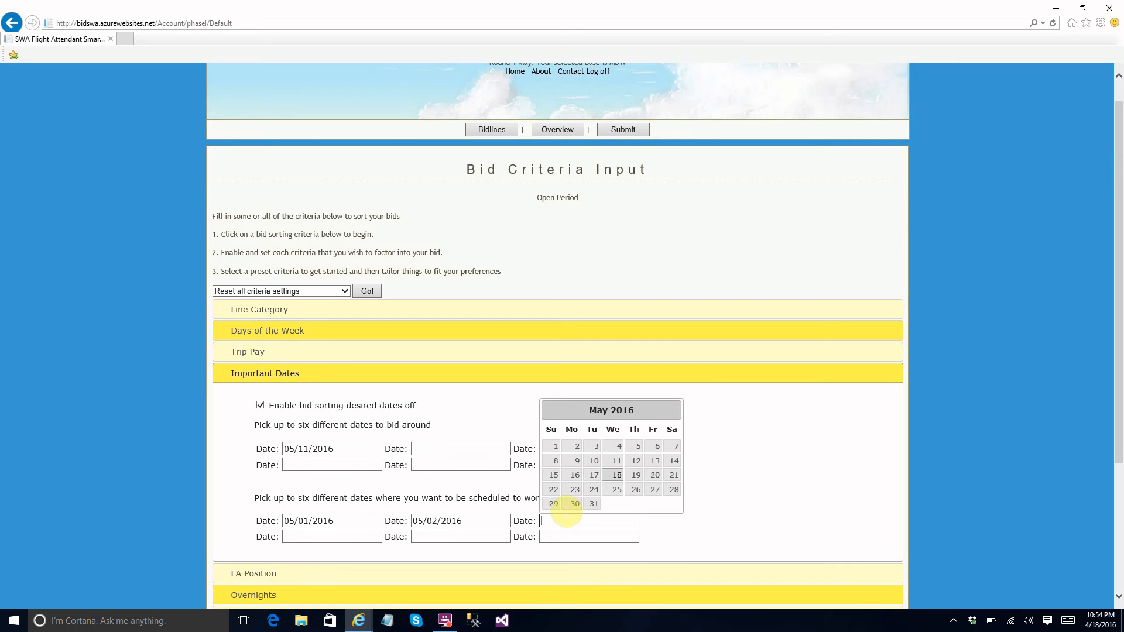
{"action": "left_click", "coordinate": [595, 447]}
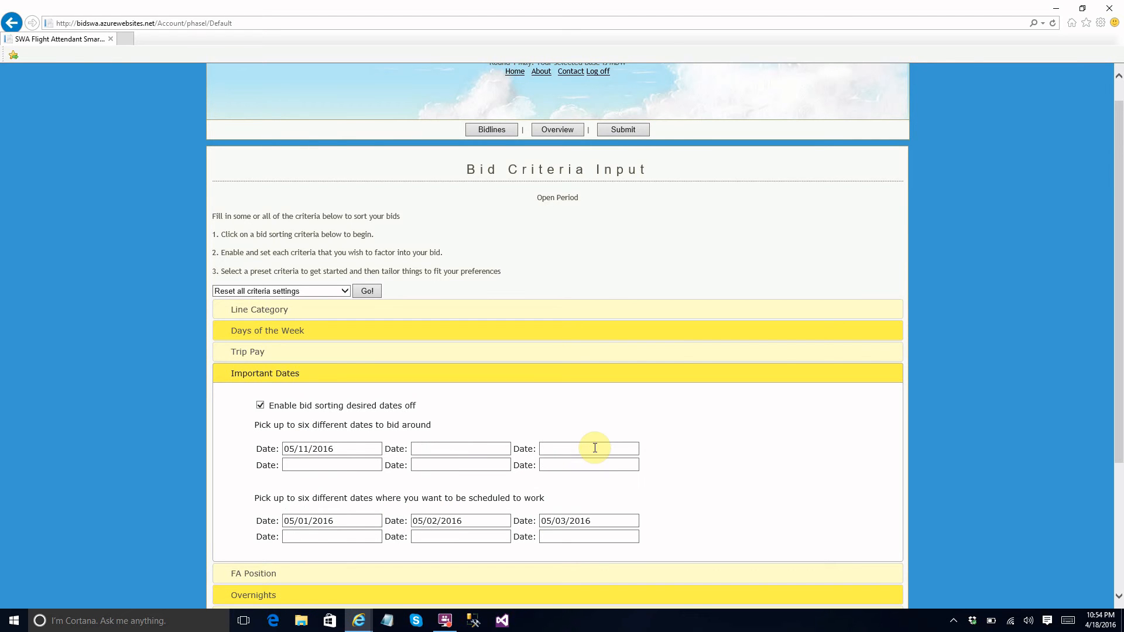
{"action": "left_click", "coordinate": [228, 379]}
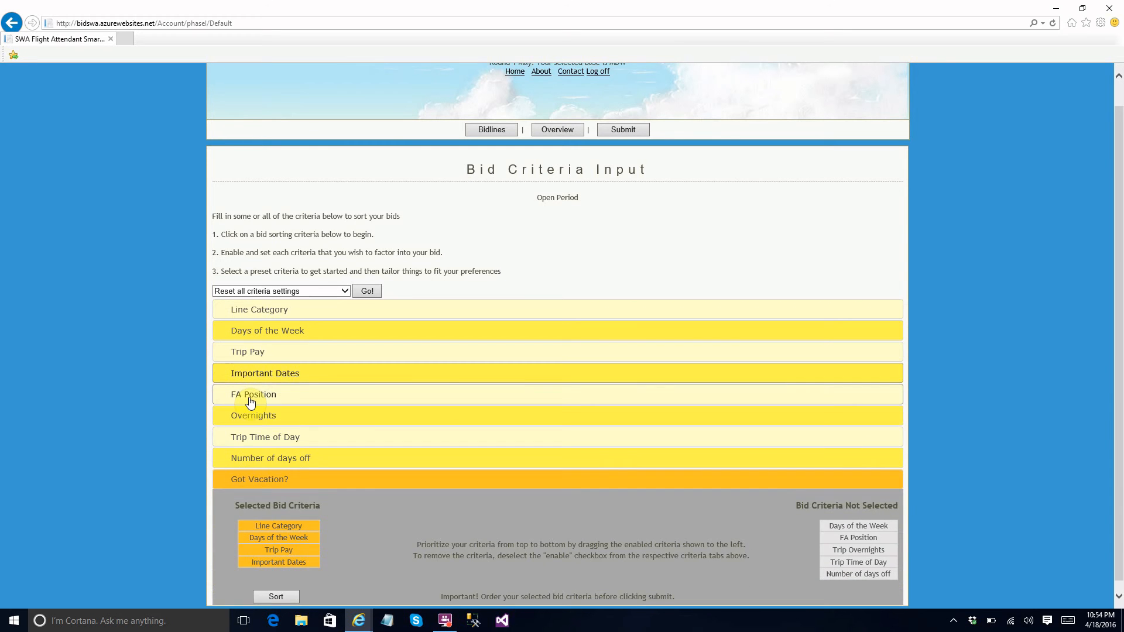
Enable bid sorting by FA position, with the positions ordered B, C, A.
{"action": "left_click", "coordinate": [250, 400]}
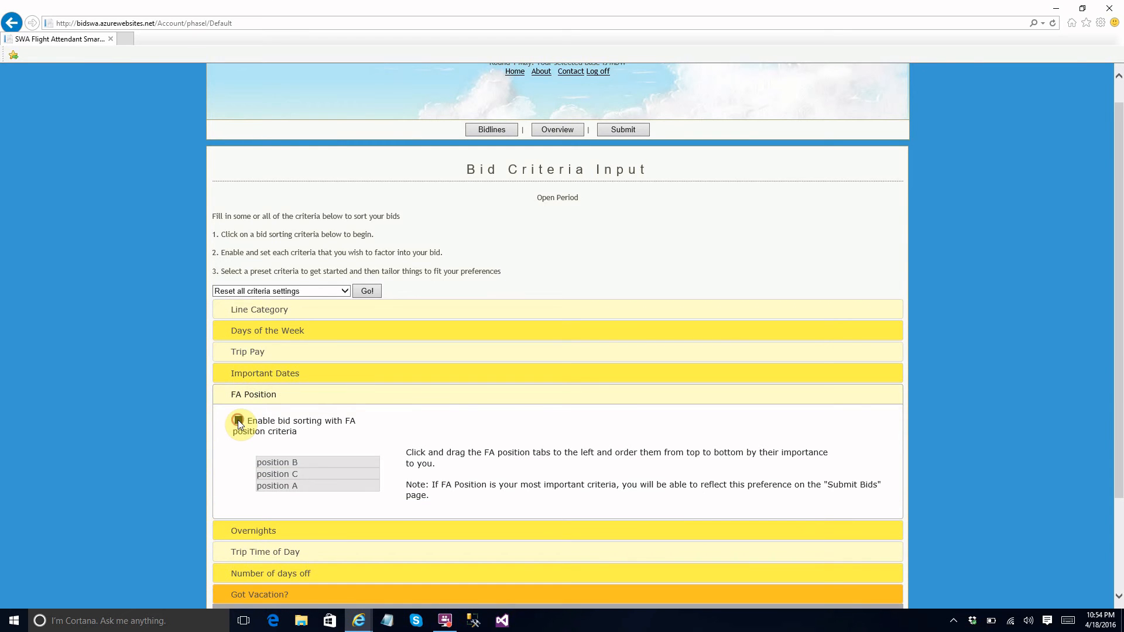
{"action": "left_click", "coordinate": [237, 420]}
{"action": "mouse_move", "coordinate": [274, 474]}
{"action": "left_mouse_down"}
{"action": "mouse_move", "coordinate": [277, 462]}
{"action": "mouse_move", "coordinate": [286, 487]}
{"action": "mouse_move", "coordinate": [284, 458]}
{"action": "mouse_move", "coordinate": [272, 458]}
{"action": "left_mouse_up"}
{"action": "mouse_move", "coordinate": [296, 486]}
{"action": "left_mouse_down"}
{"action": "mouse_move", "coordinate": [293, 452]}
{"action": "mouse_move", "coordinate": [291, 485]}
{"action": "mouse_move", "coordinate": [290, 465]}
{"action": "left_mouse_up"}
{"action": "left_click", "coordinate": [231, 395]}
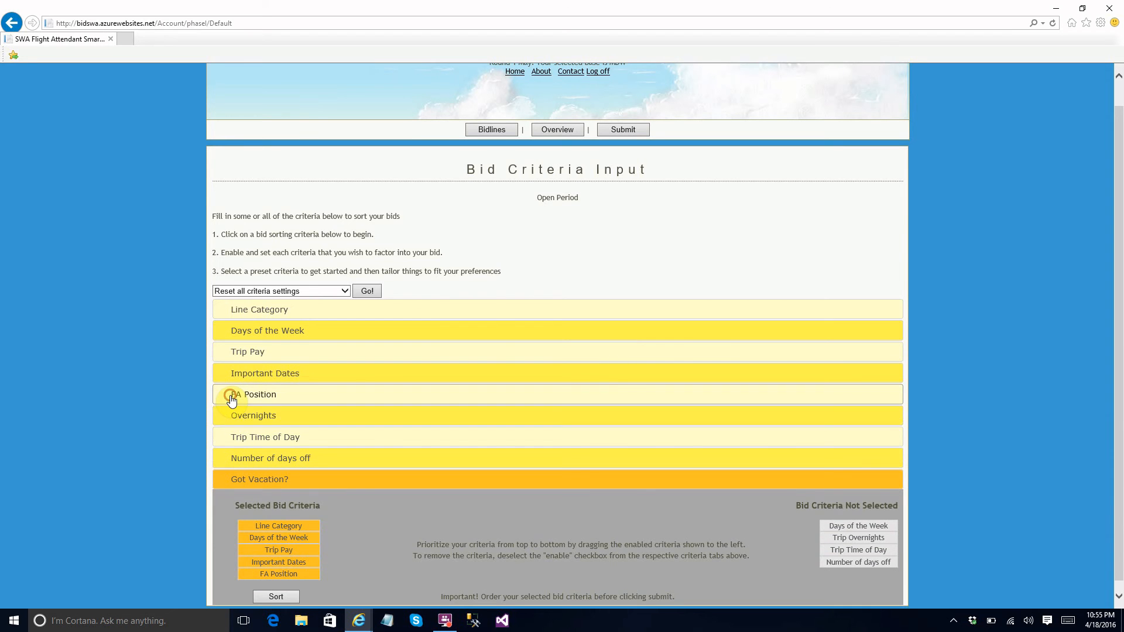
{"action": "left_click", "coordinate": [231, 394]}
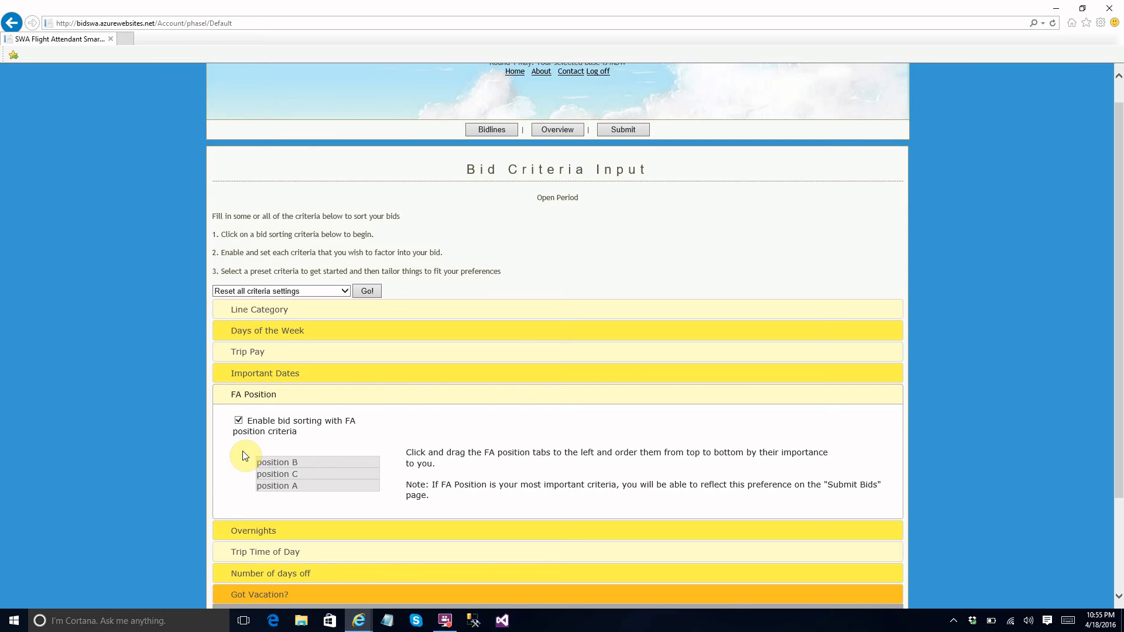
Enable bid sorting by trip overnights, choosing SEA, STL and PDX as the favorite overnight locations.
{"action": "left_click", "coordinate": [243, 532]}
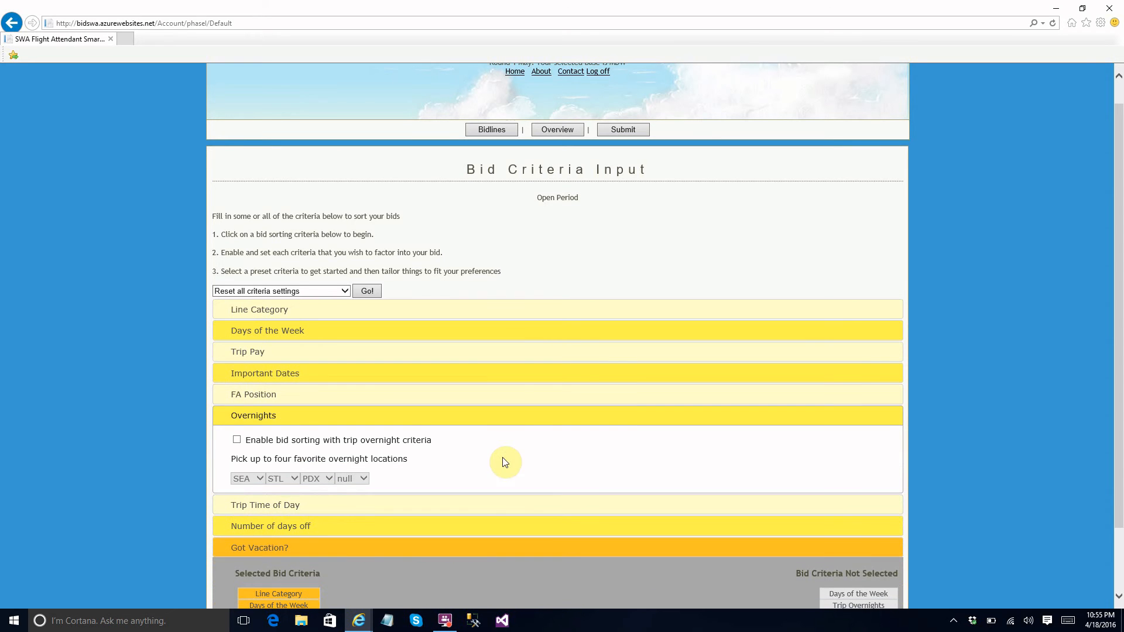
{"action": "left_click", "coordinate": [238, 438]}
{"action": "left_click", "coordinate": [259, 478]}
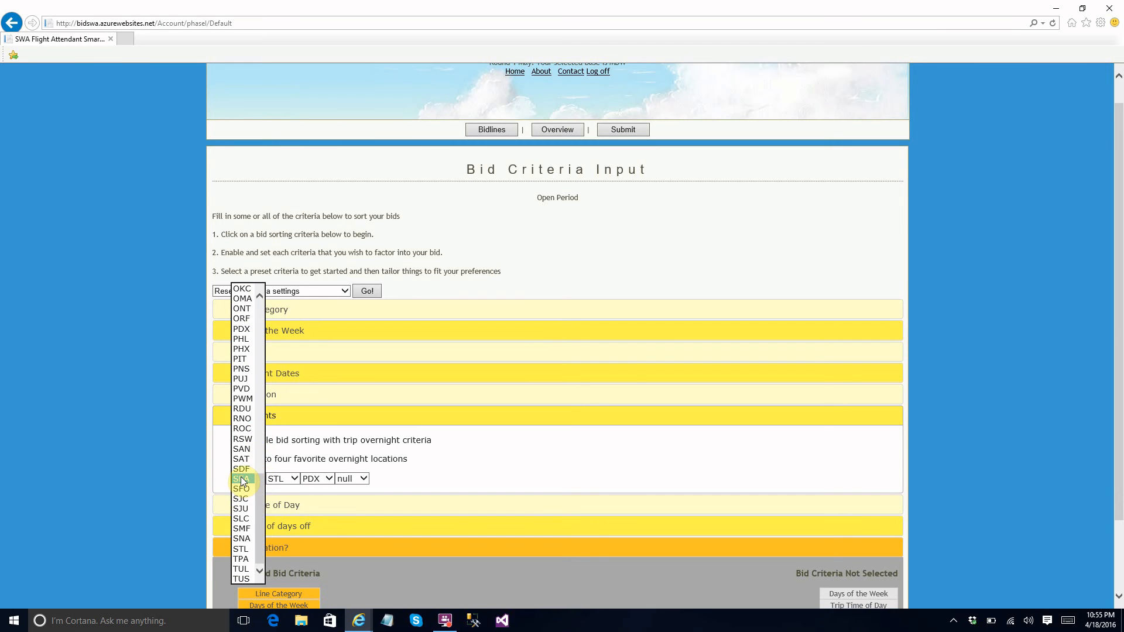
{"action": "left_click", "coordinate": [242, 478]}
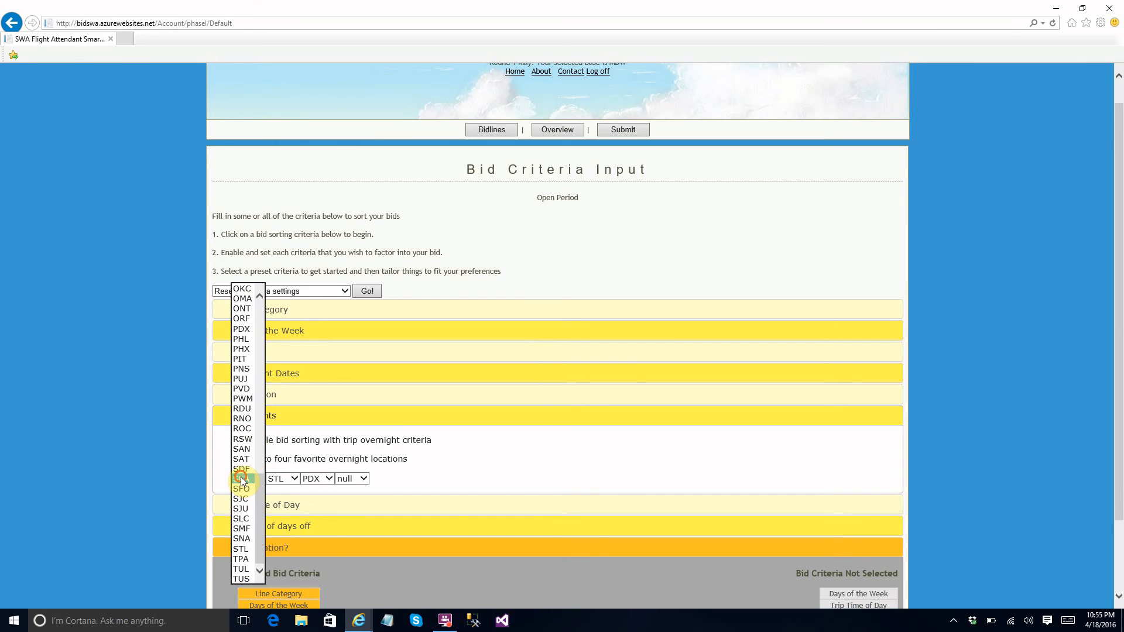
{"action": "left_click", "coordinate": [294, 478]}
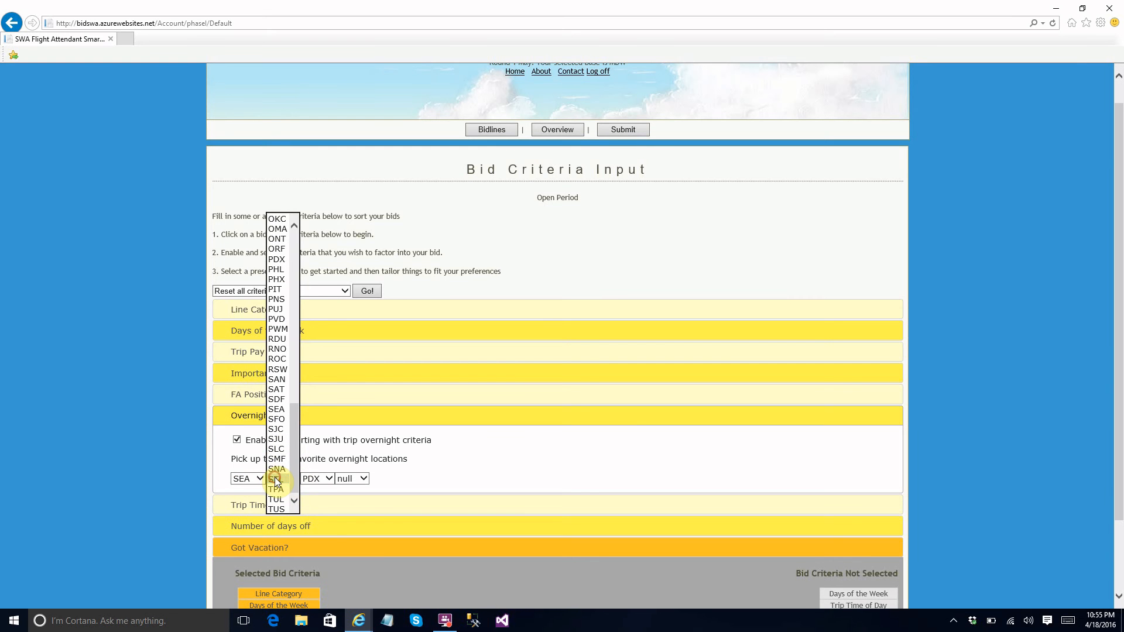
{"action": "left_click", "coordinate": [275, 480]}
{"action": "left_click", "coordinate": [319, 478]}
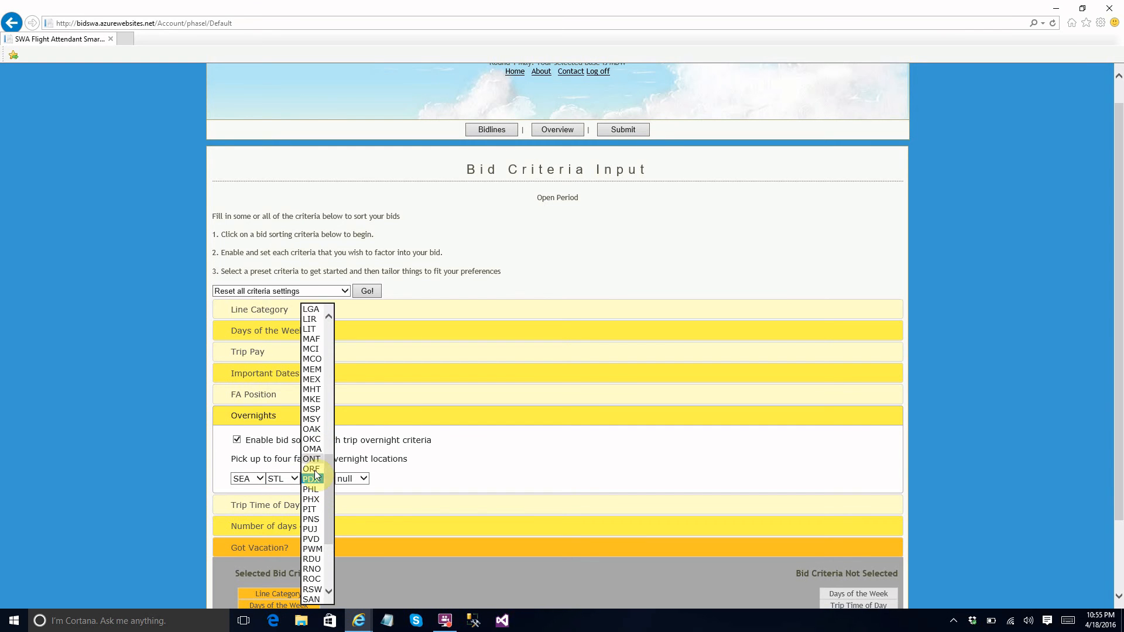
{"action": "left_click", "coordinate": [315, 477]}
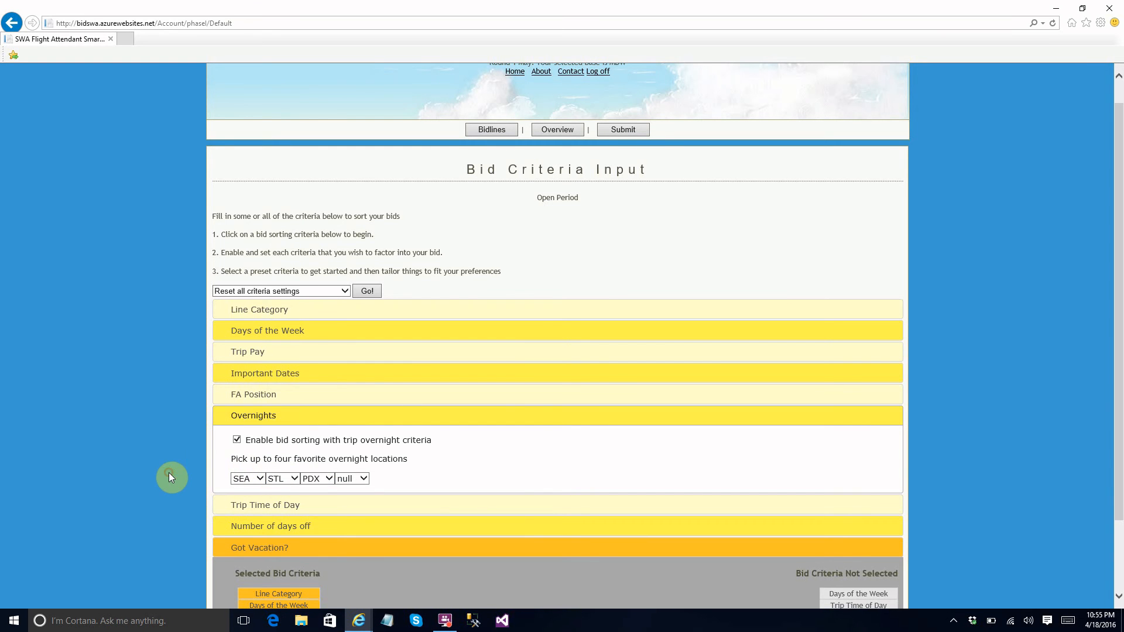
{"action": "left_click", "coordinate": [236, 483]}
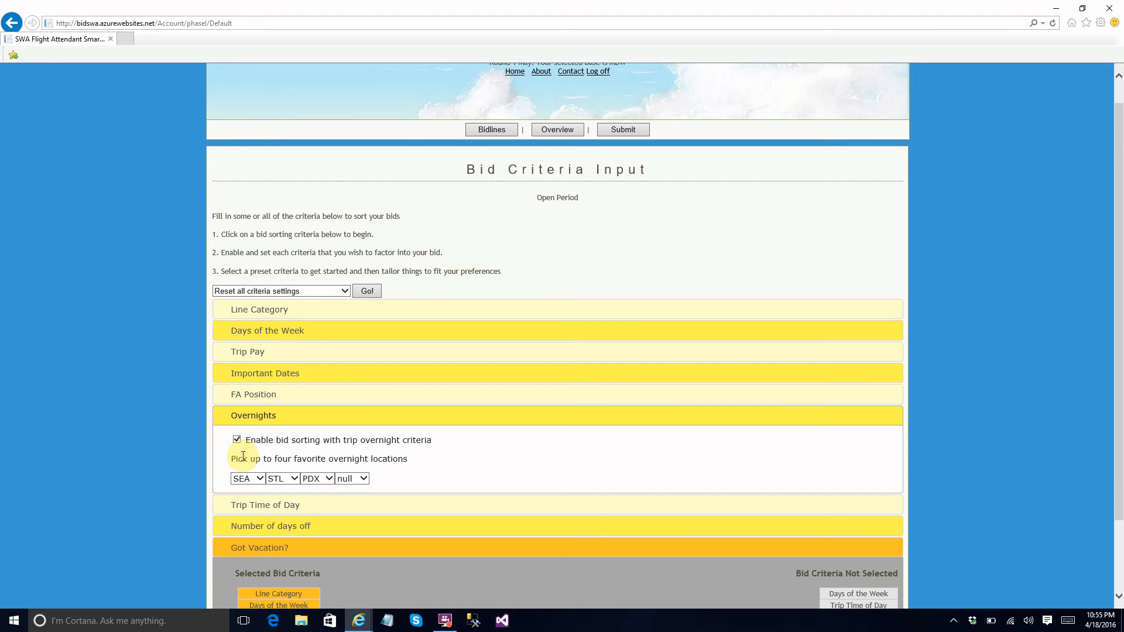
Enable bid sorting by trip time of day, with the order Commutable Lines, AM Lines, PM Lines.
{"action": "left_click", "coordinate": [232, 507]}
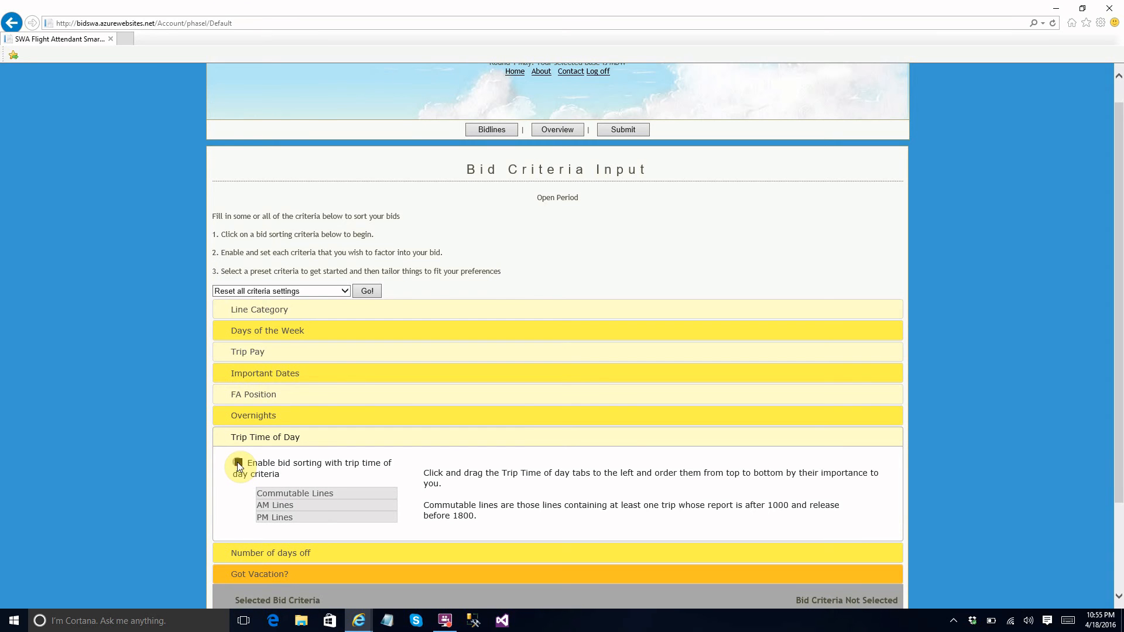
{"action": "left_click", "coordinate": [239, 464]}
{"action": "left_click", "coordinate": [258, 504]}
{"action": "left_click", "coordinate": [259, 504]}
{"action": "left_click", "coordinate": [238, 436]}
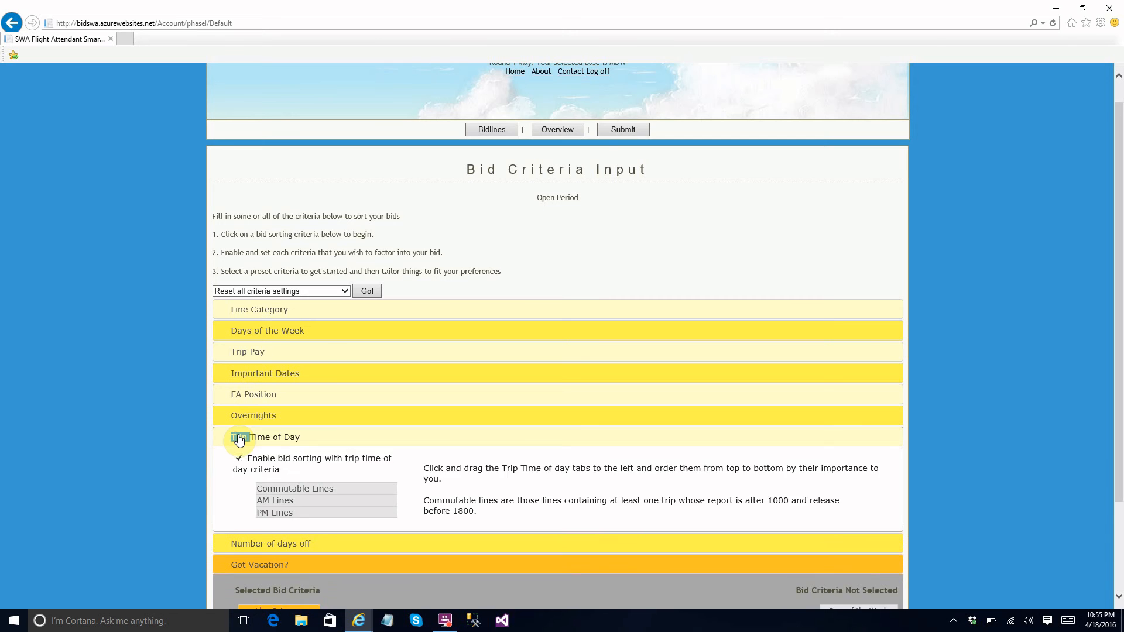
{"action": "left_click", "coordinate": [238, 437]}
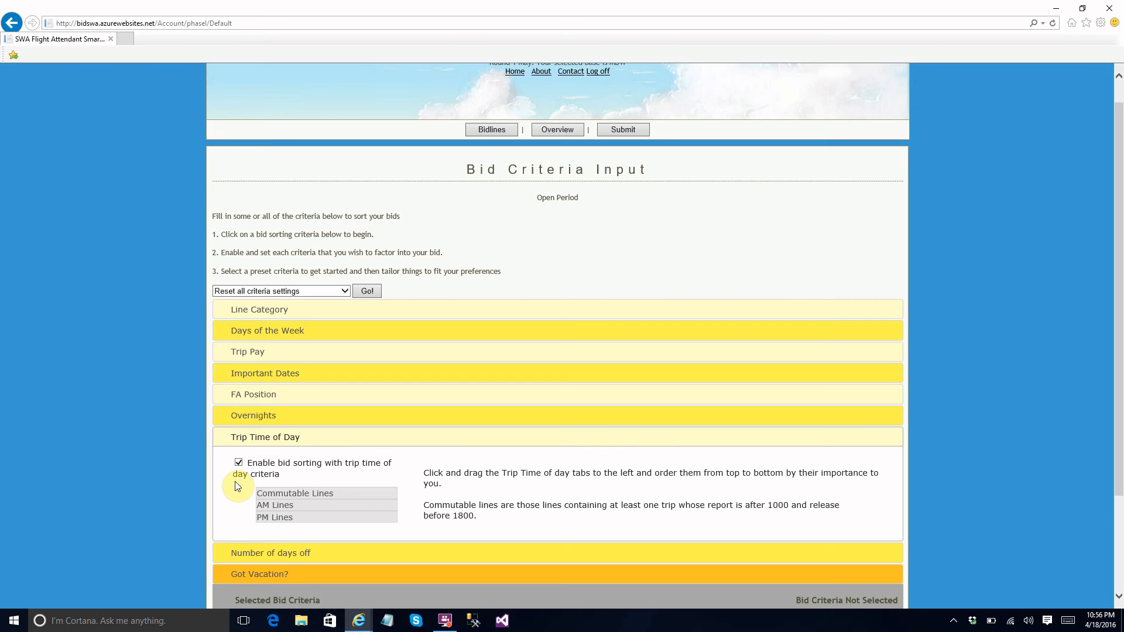
Enable bid sorting by number of days off and choose Flex Sort.
{"action": "left_click", "coordinate": [234, 553]}
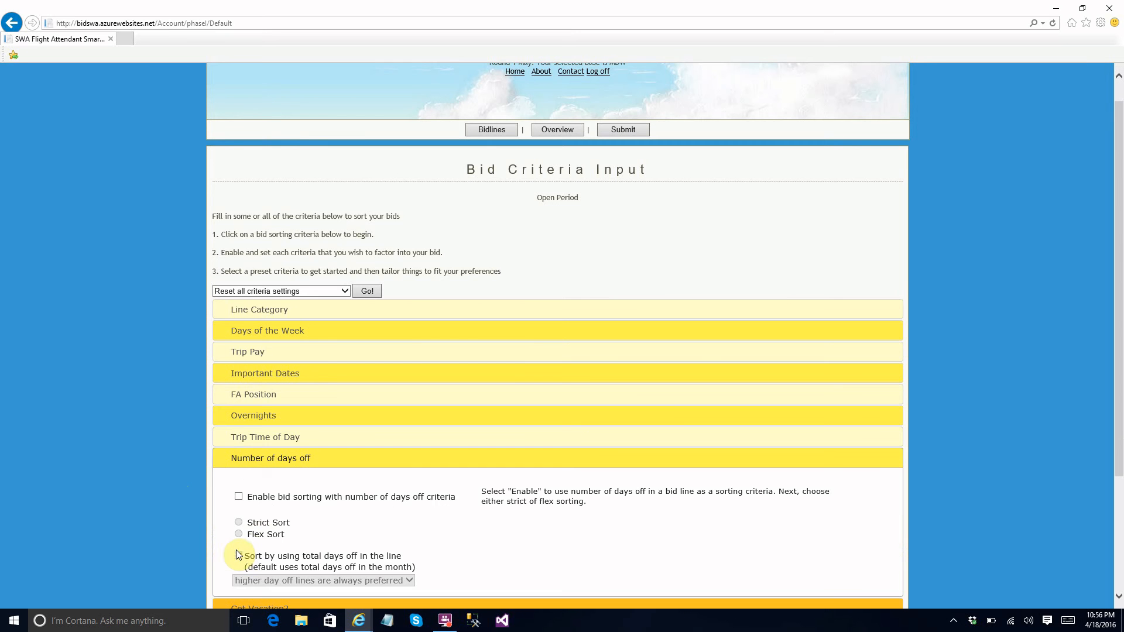
{"action": "left_click", "coordinate": [239, 496]}
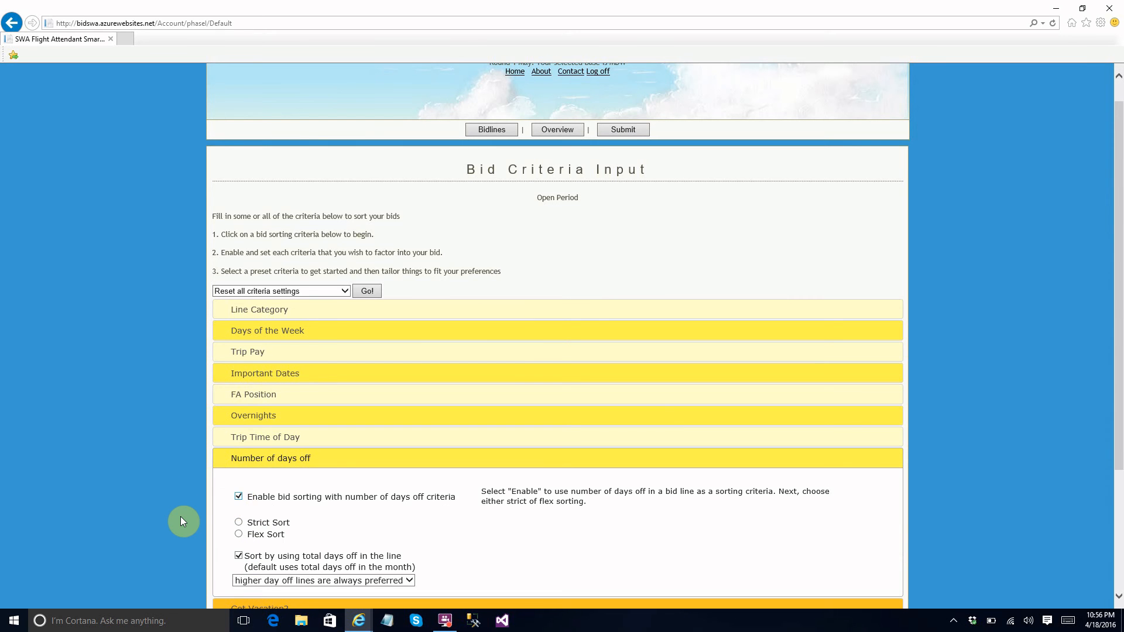
{"action": "scroll", "coordinate": [180, 521], "scroll_direction": "down", "scroll_amount": 2}
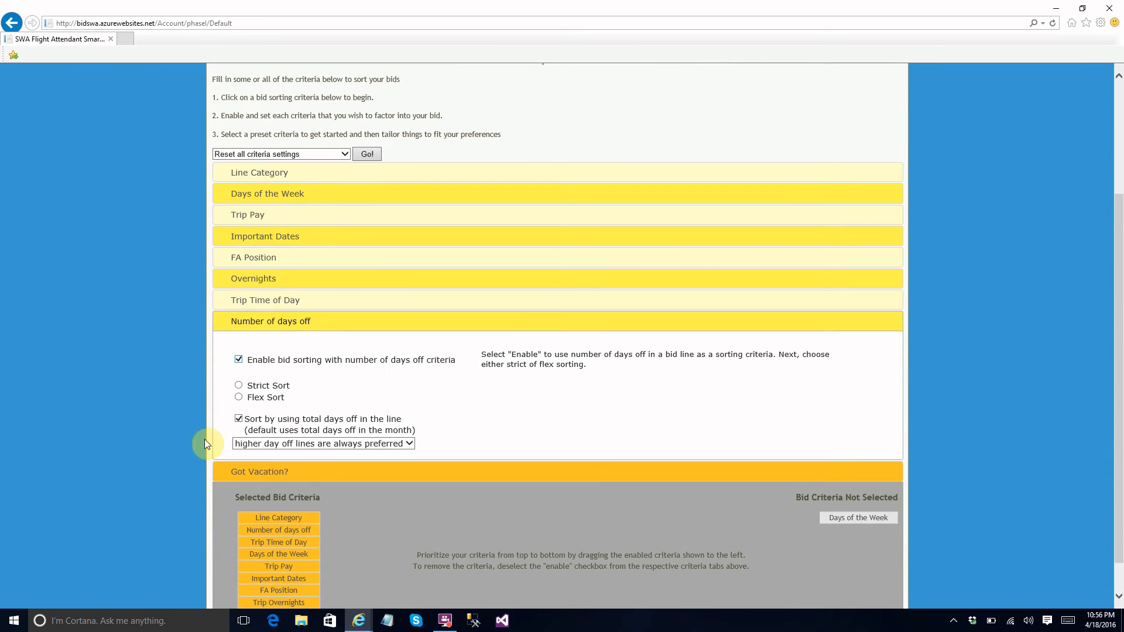
{"action": "left_click", "coordinate": [239, 397]}
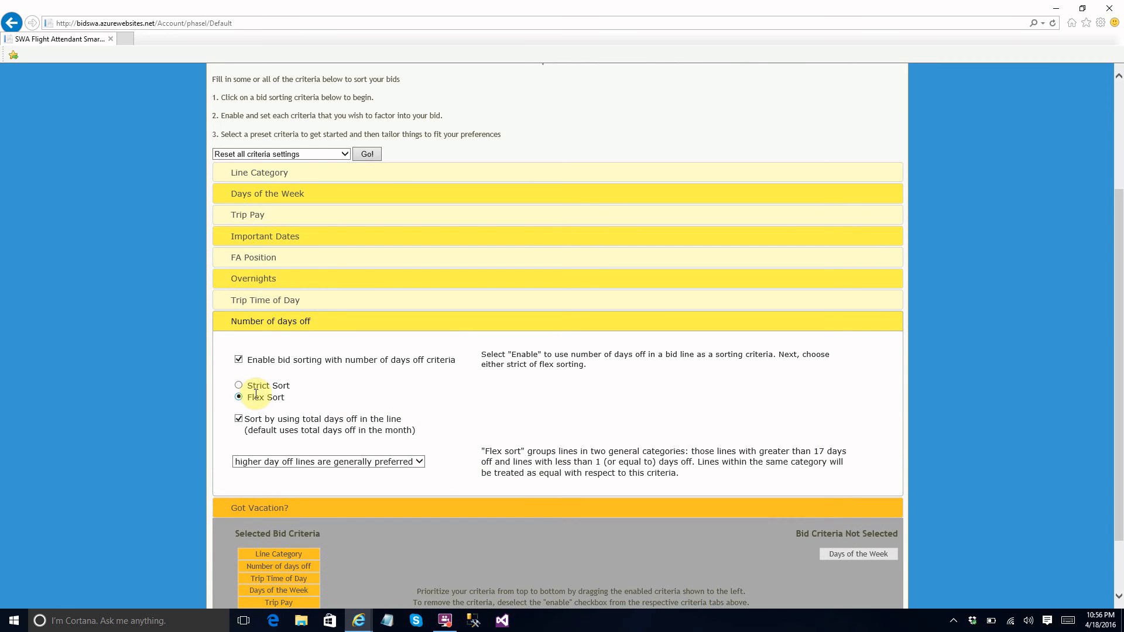
Toggle sorting by total days off in the line, leaving it enabled, and switch the days-off criteria to Strict Sort.
{"action": "left_click", "coordinate": [239, 420]}
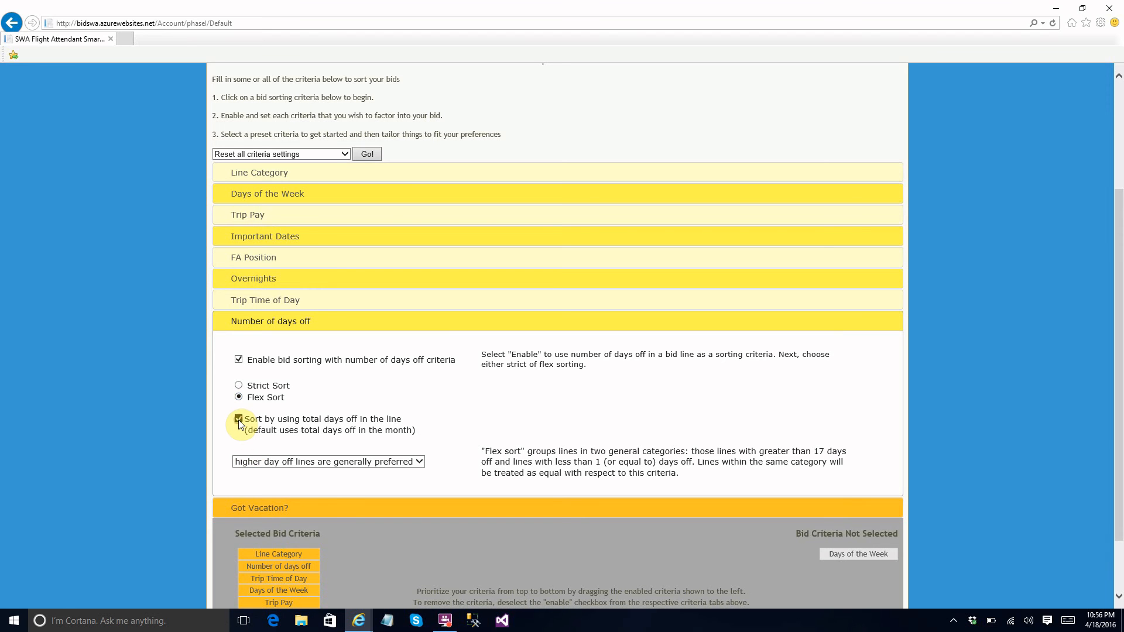
{"action": "left_click", "coordinate": [239, 420]}
{"action": "left_click", "coordinate": [239, 420]}
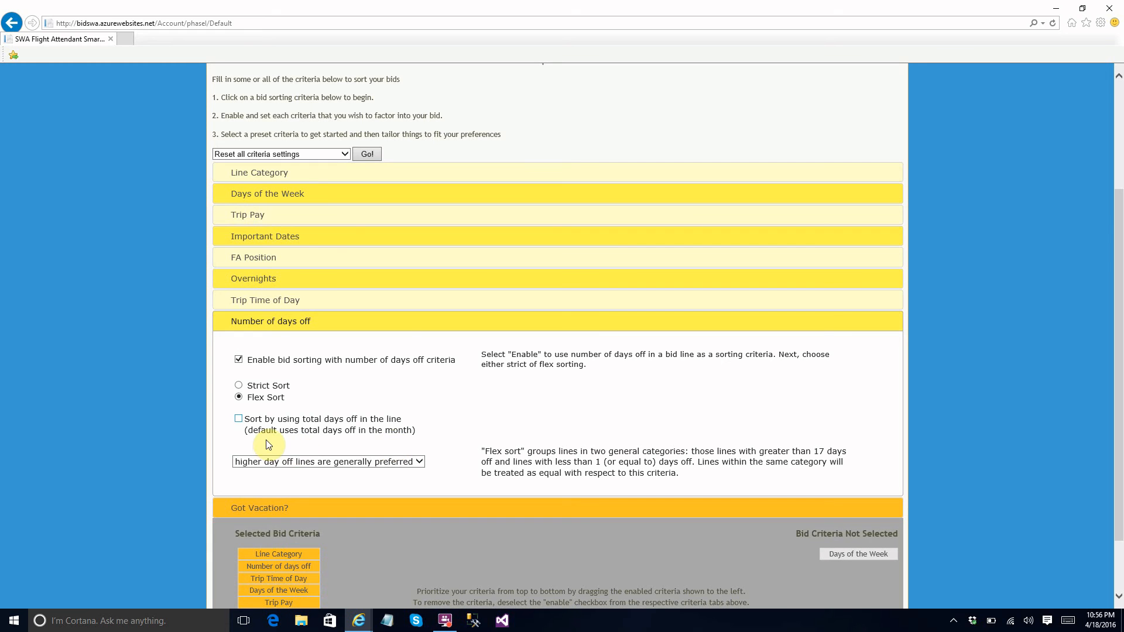
{"action": "left_click", "coordinate": [239, 419]}
{"action": "left_click", "coordinate": [239, 386]}
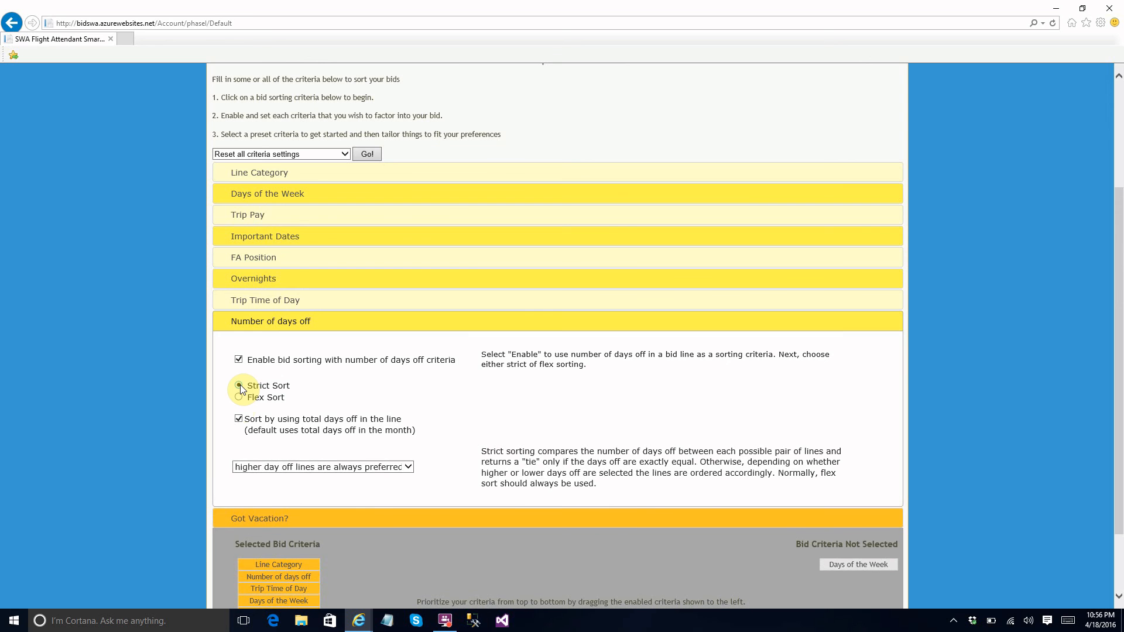
Rank Days of the Week and Trip Overnights, in that order, directly after Number of days off in the selected criteria, and sort the bidlines.
{"action": "left_click", "coordinate": [224, 520]}
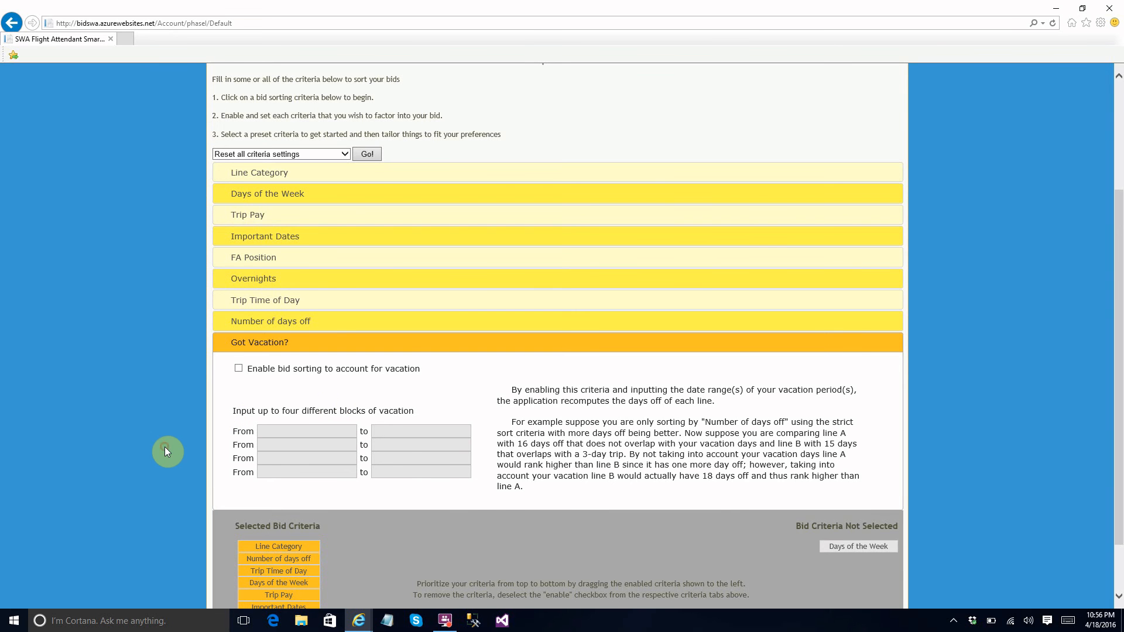
{"action": "left_click", "coordinate": [233, 348]}
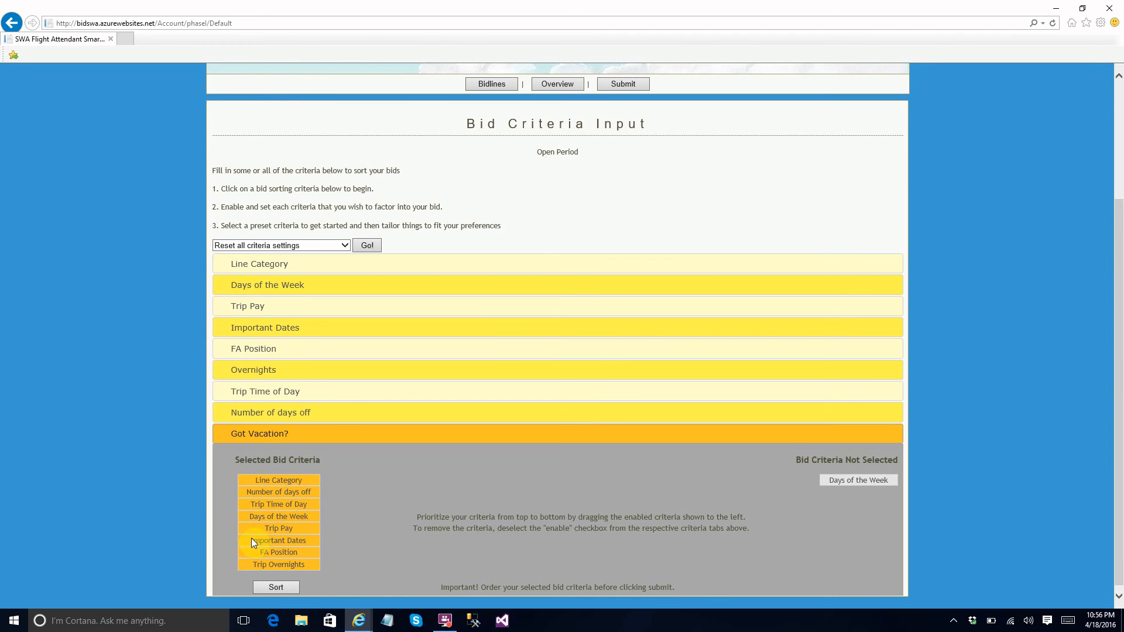
{"action": "left_click_drag", "start_coordinate": [250, 519], "coordinate": [248, 512]}
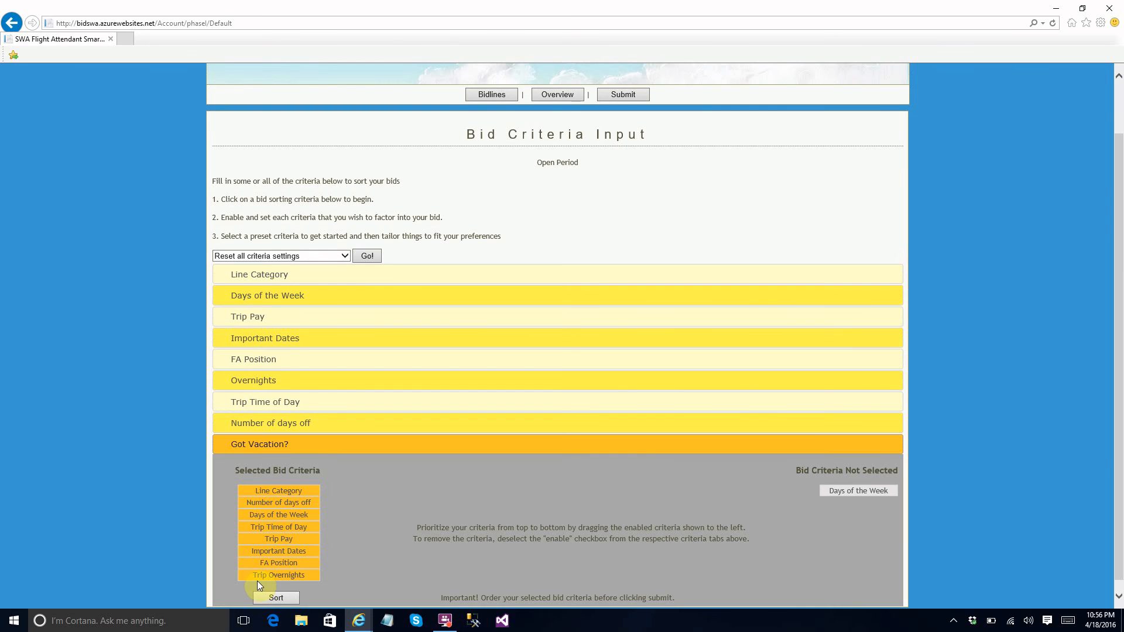
{"action": "left_click_drag", "start_coordinate": [259, 578], "coordinate": [254, 522]}
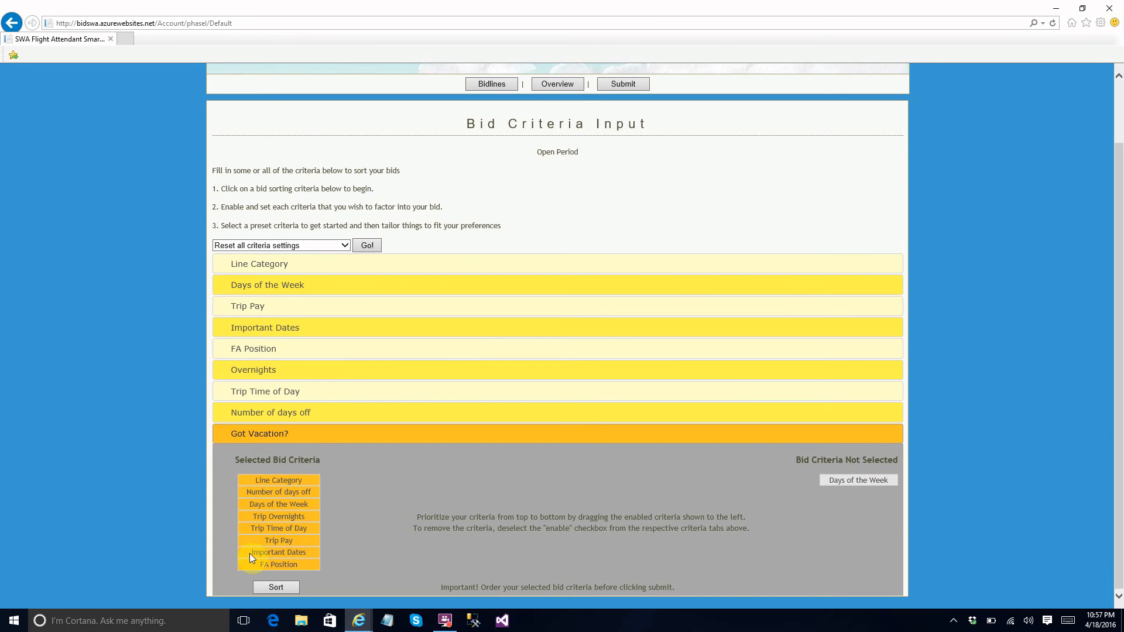
{"action": "left_click", "coordinate": [274, 588]}
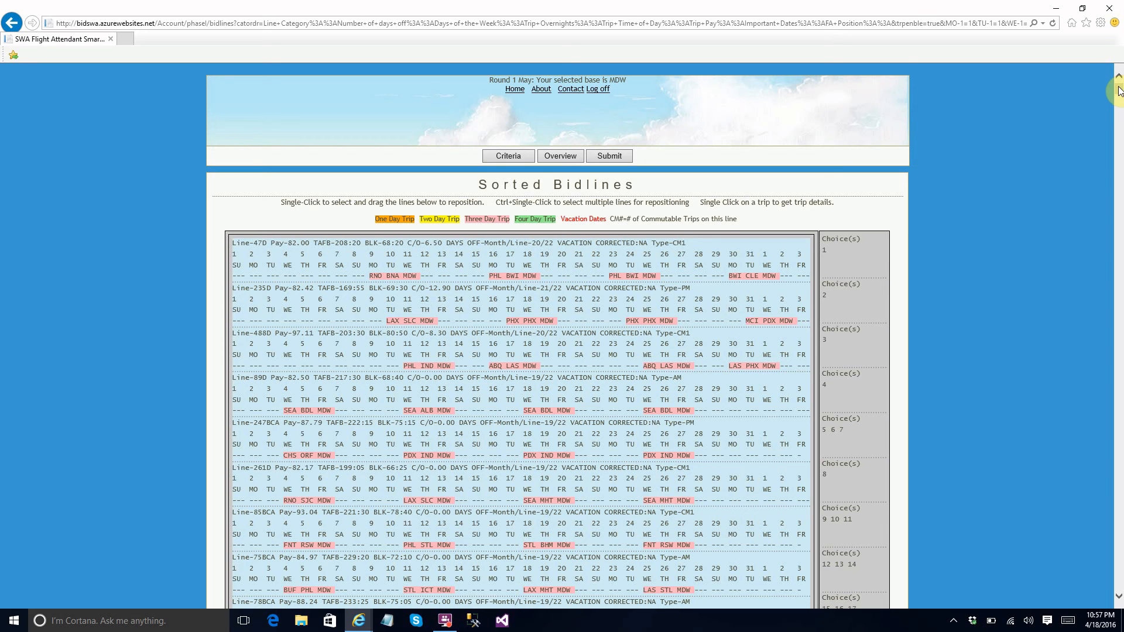
Review the sorted bidlines from the first choices through the last lines, and minimize the browser window.
{"action": "scroll", "coordinate": [1118, 89], "scroll_direction": "down", "scroll_amount": 1}
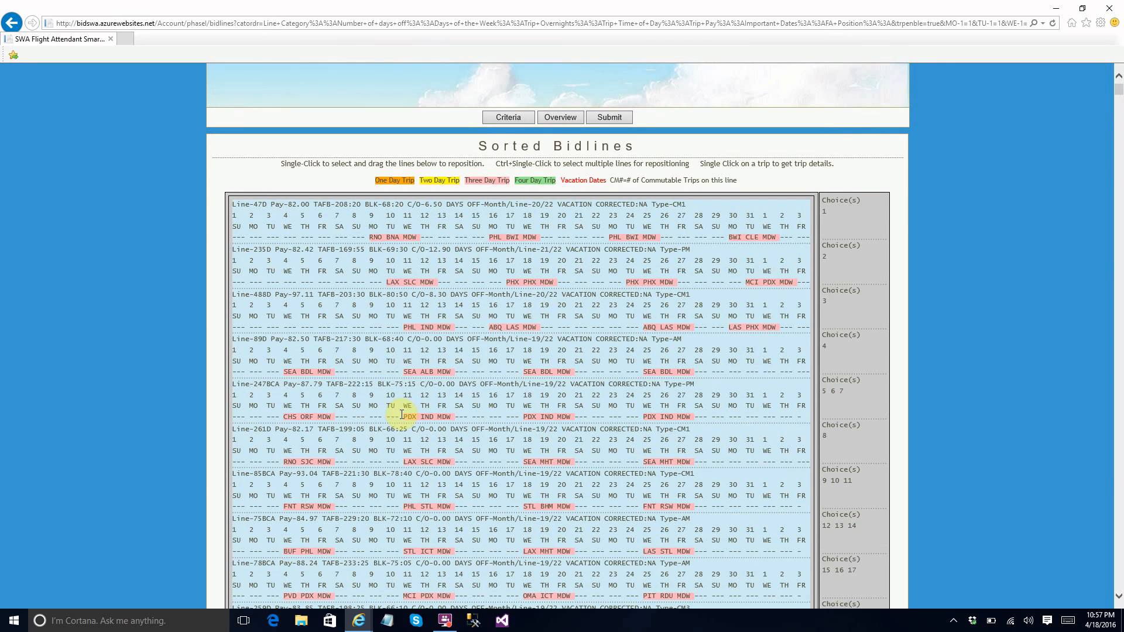
{"action": "left_click_drag", "start_coordinate": [1119, 89], "coordinate": [1109, 275]}
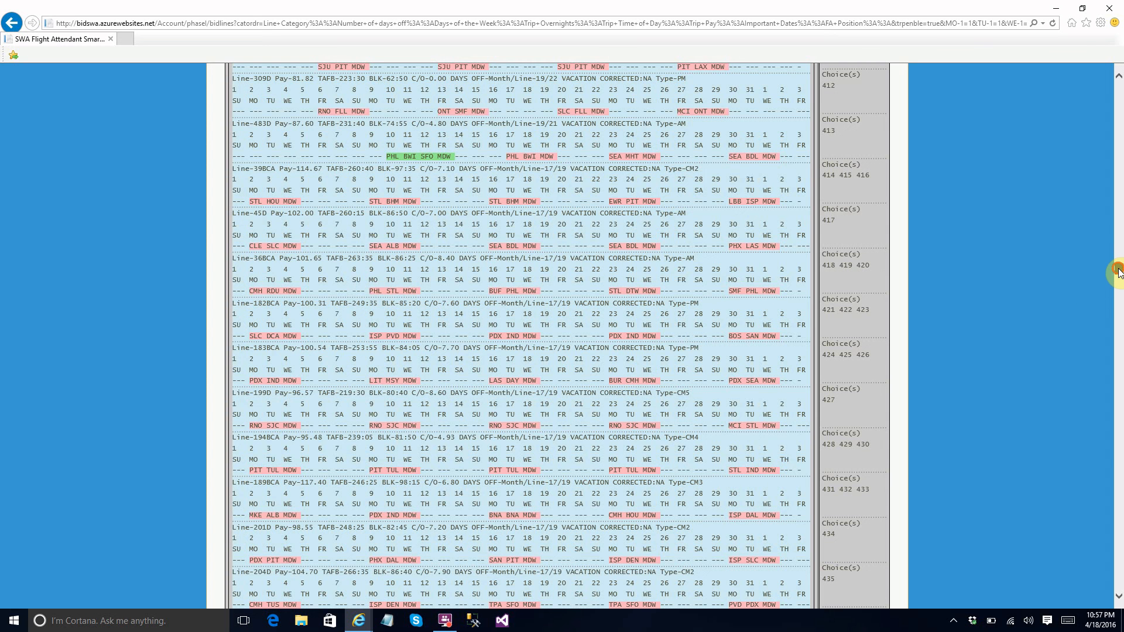
{"action": "left_click", "coordinate": [1118, 288]}
{"action": "left_click_drag", "start_coordinate": [1119, 293], "coordinate": [1088, 597]}
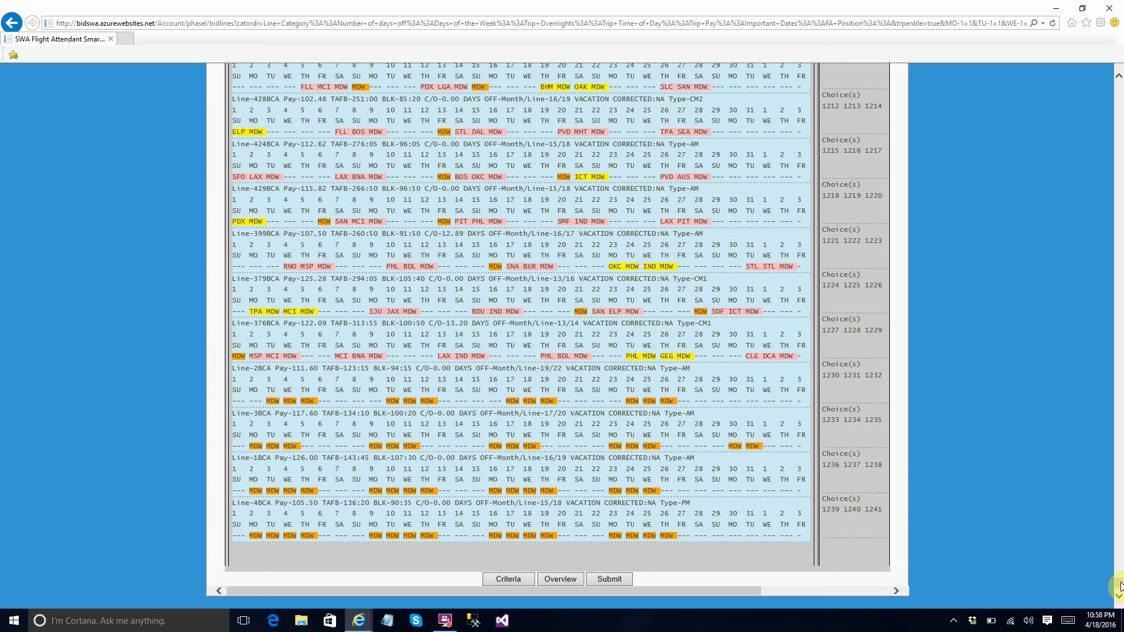
{"action": "left_click_drag", "start_coordinate": [1118, 584], "coordinate": [1119, 512]}
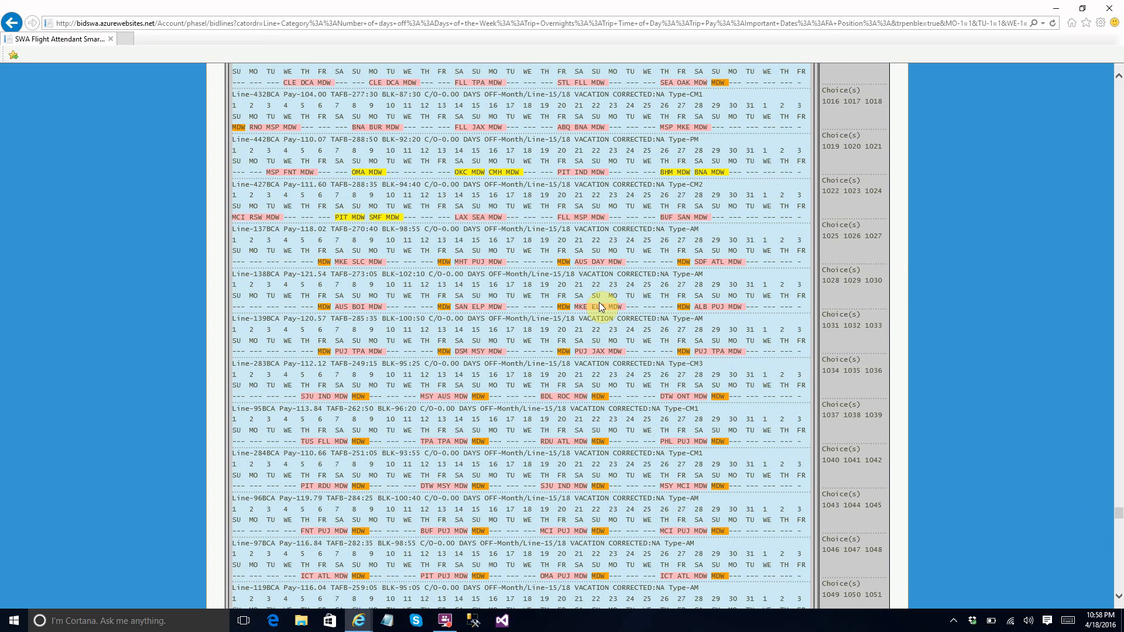
{"action": "left_click", "coordinate": [1056, 9]}
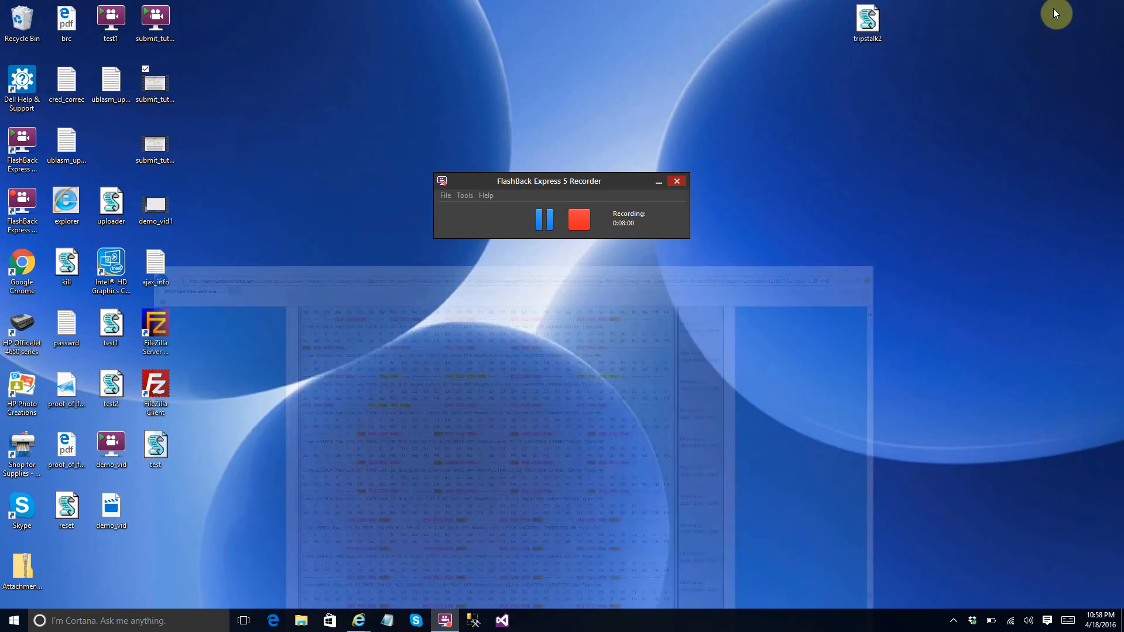